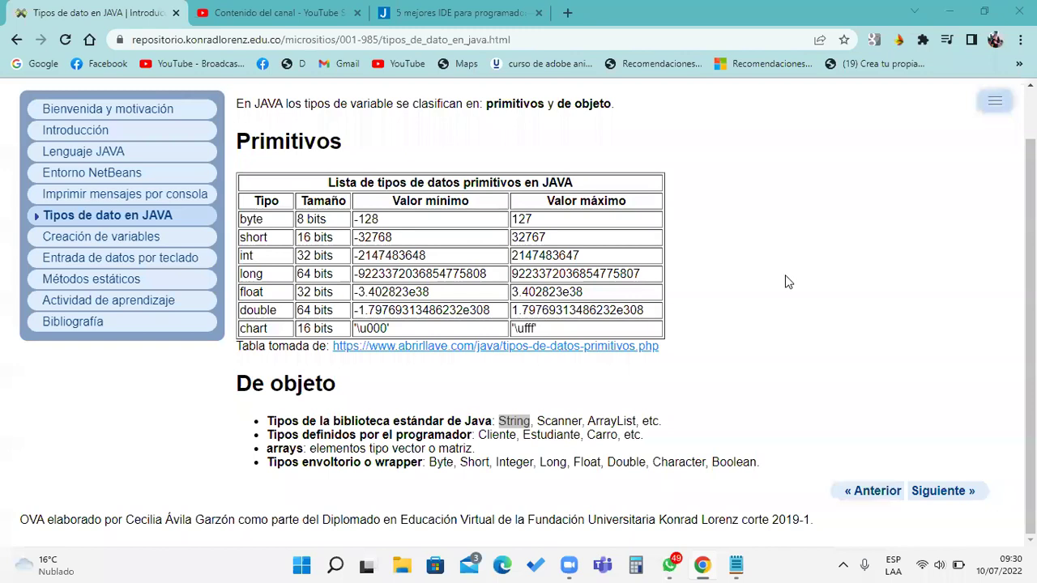
Step: Minimize the browser and the notes window, and launch Apache NetBeans IDE from the desktop
left_click(949, 11)
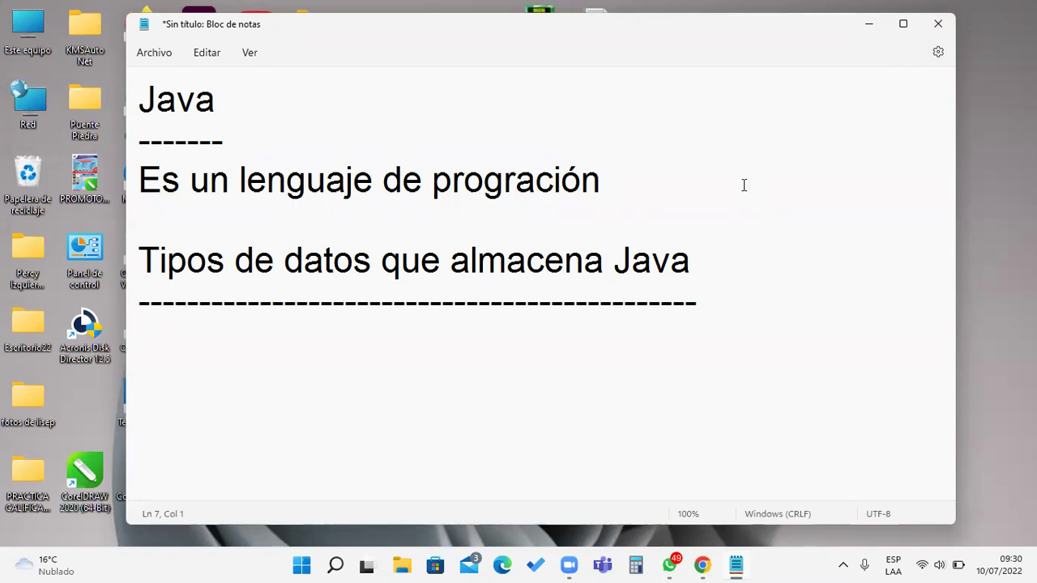
left_click(870, 26)
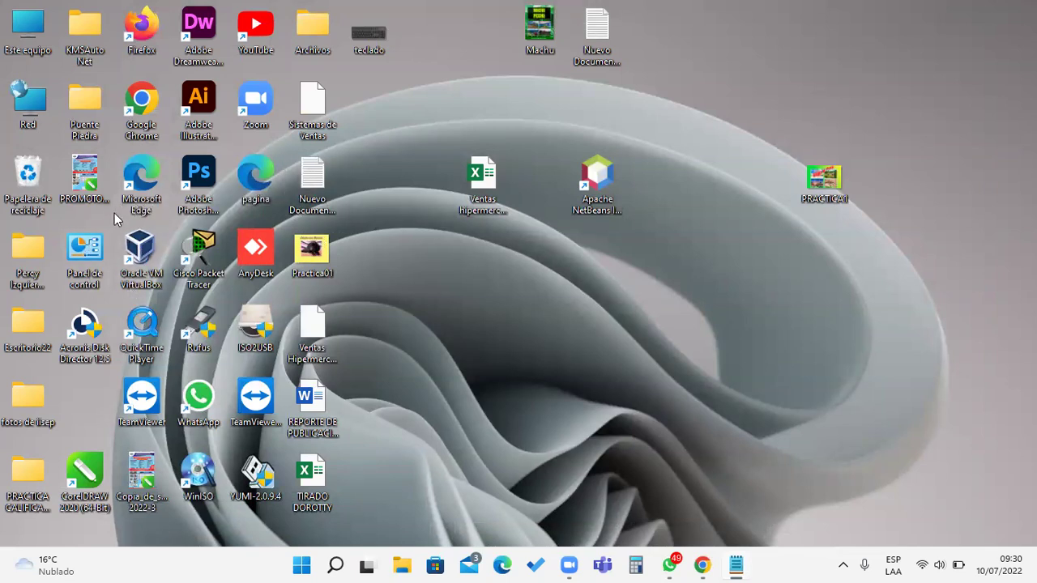
double_click(601, 185)
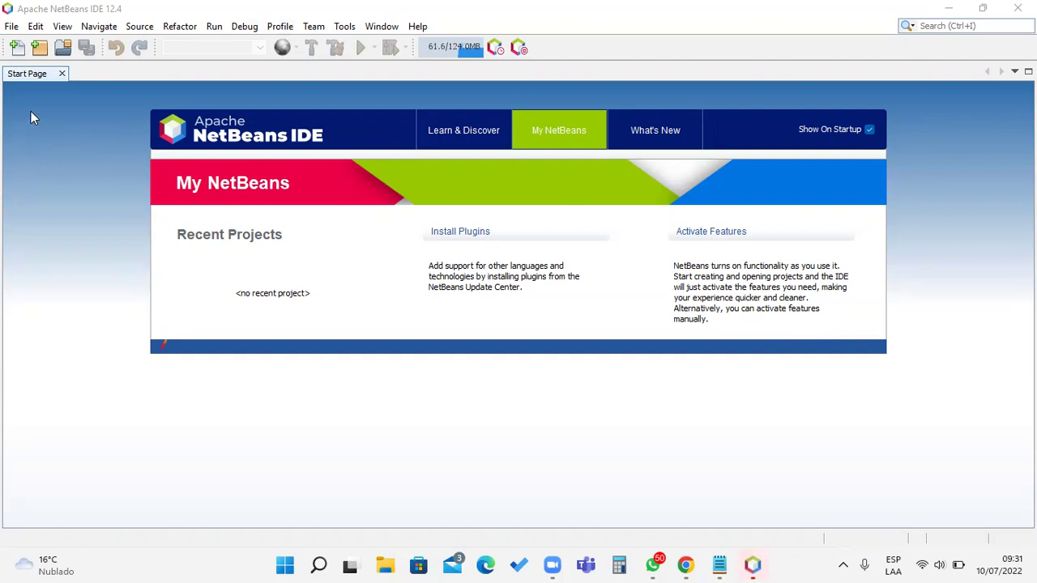
left_click(12, 26)
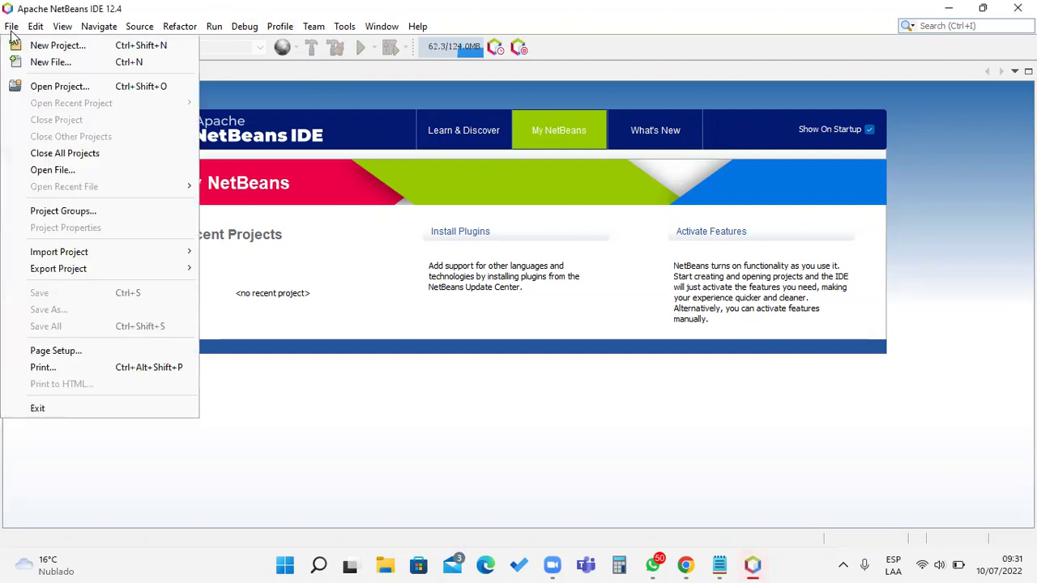
left_click(57, 45)
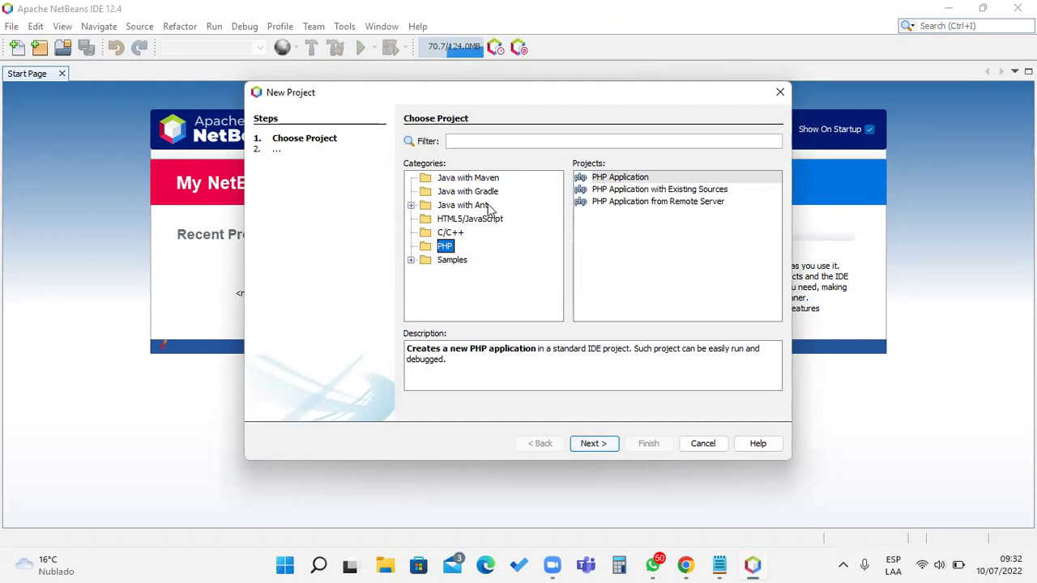
left_click(468, 180)
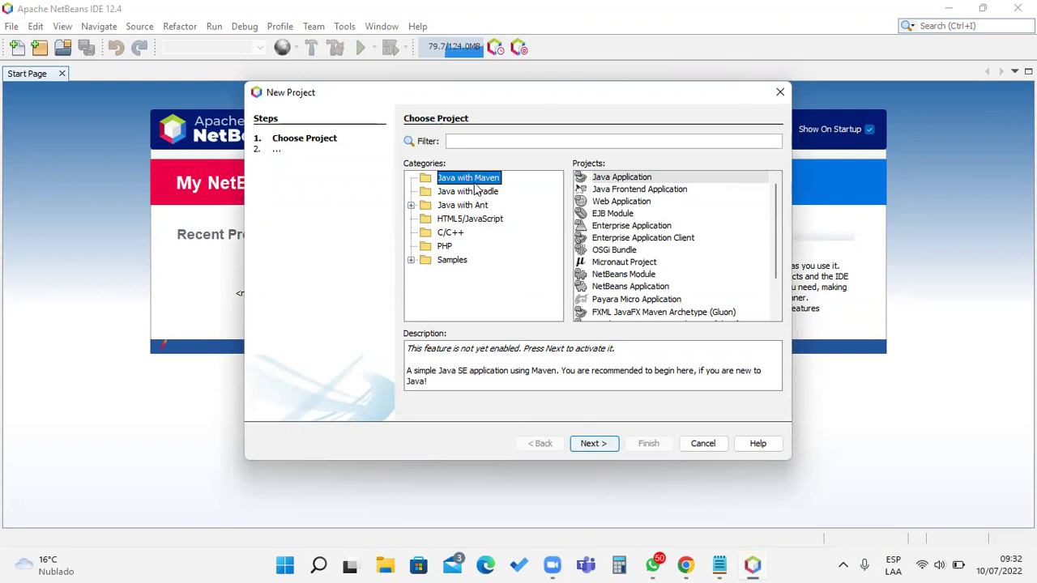
left_click(492, 193)
left_click(487, 180)
left_click(622, 182)
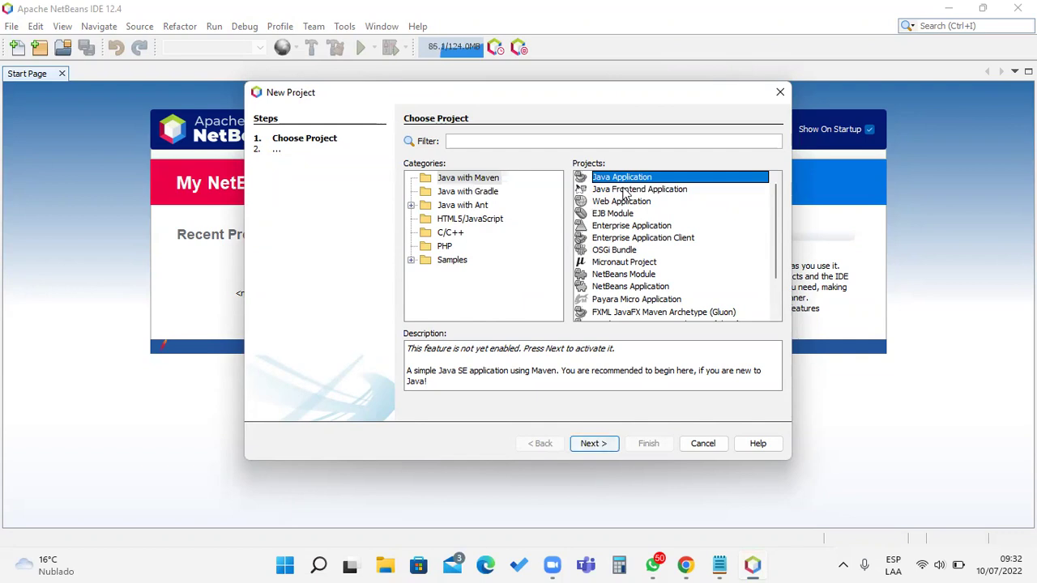
left_click(593, 446)
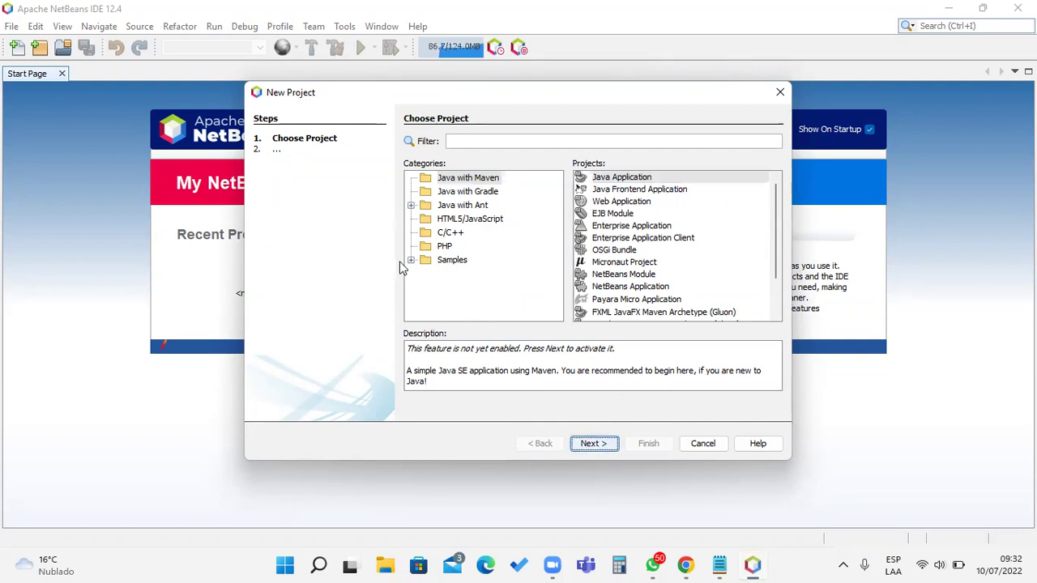
left_click(482, 181)
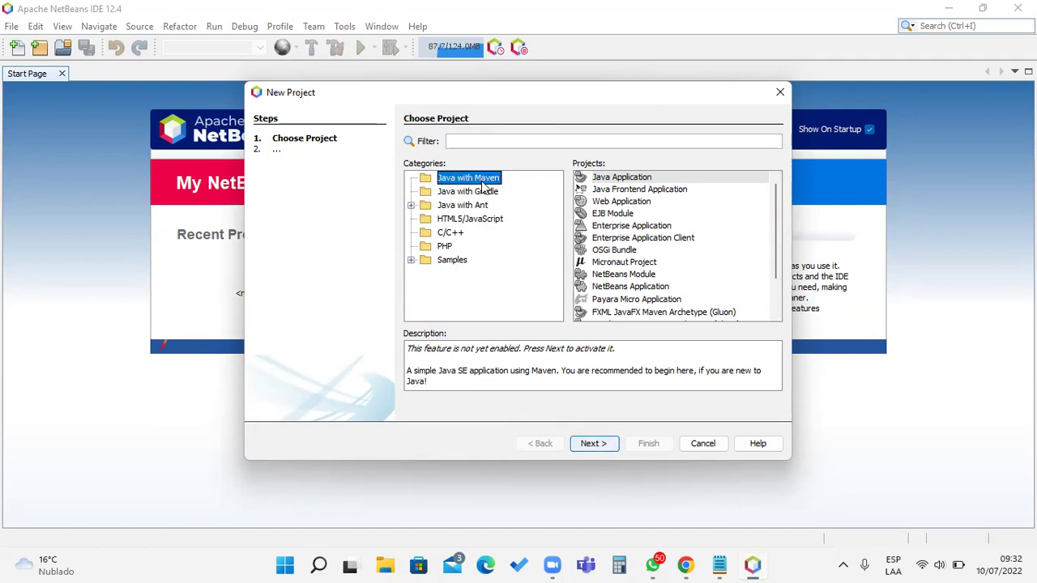
left_click(446, 247)
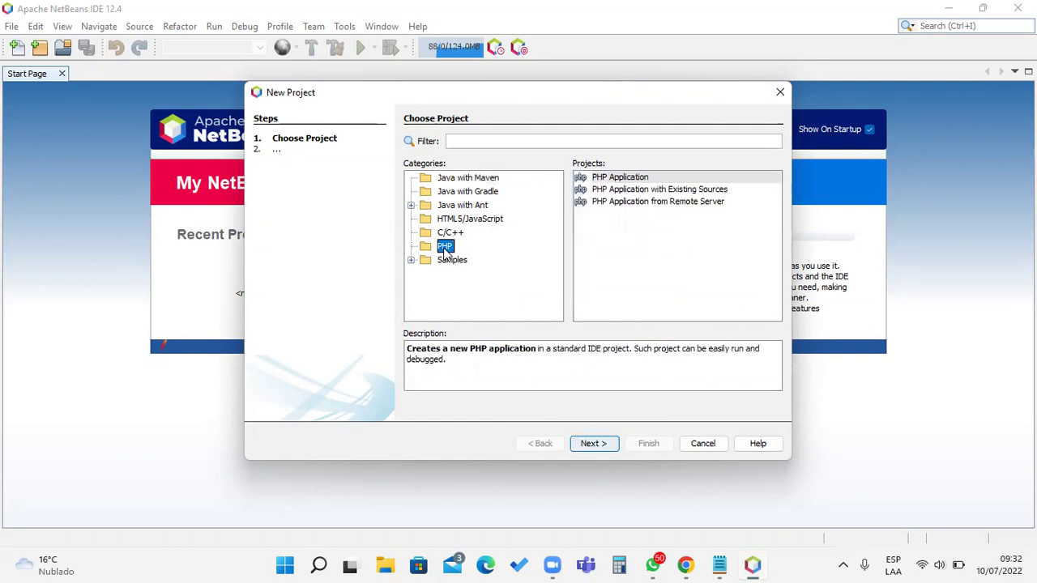
left_click(629, 182)
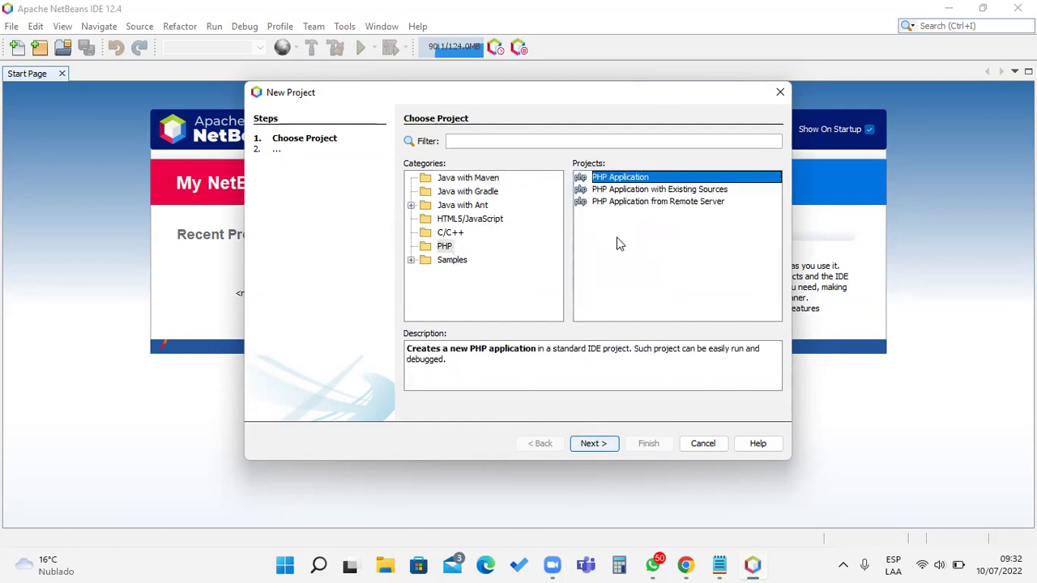
left_click(483, 181)
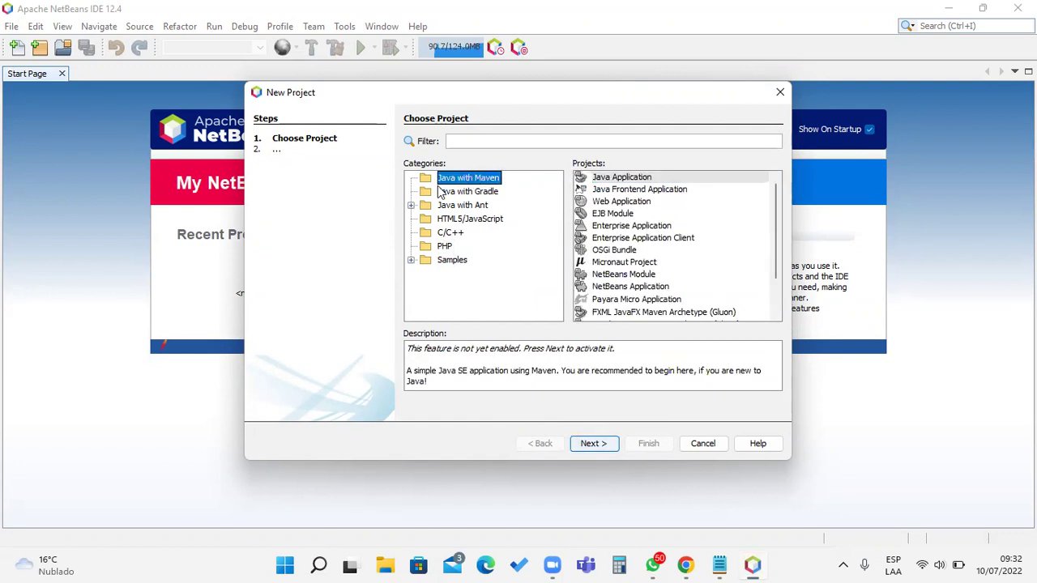
left_click(630, 180)
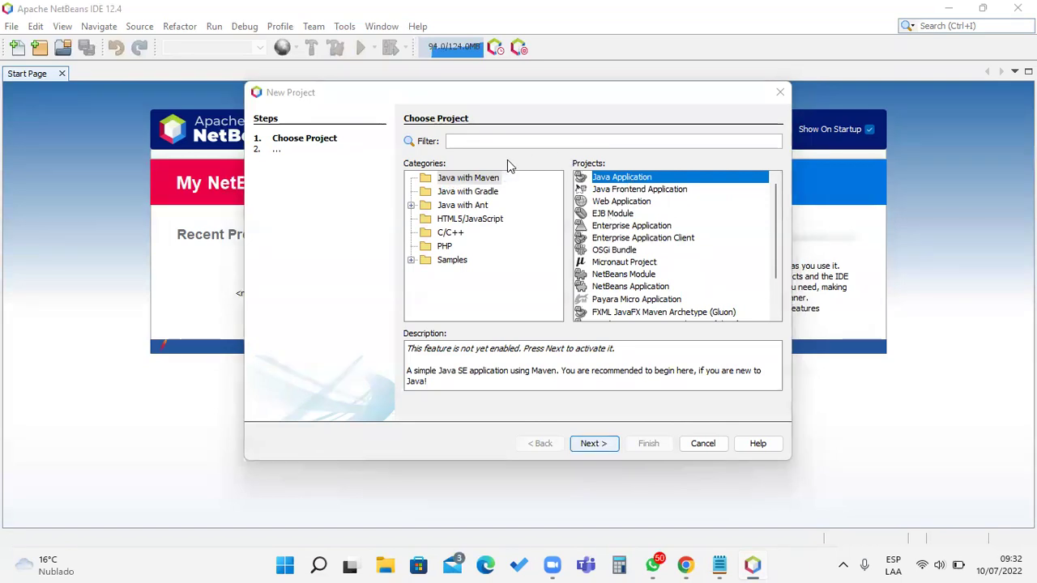
left_click(474, 179)
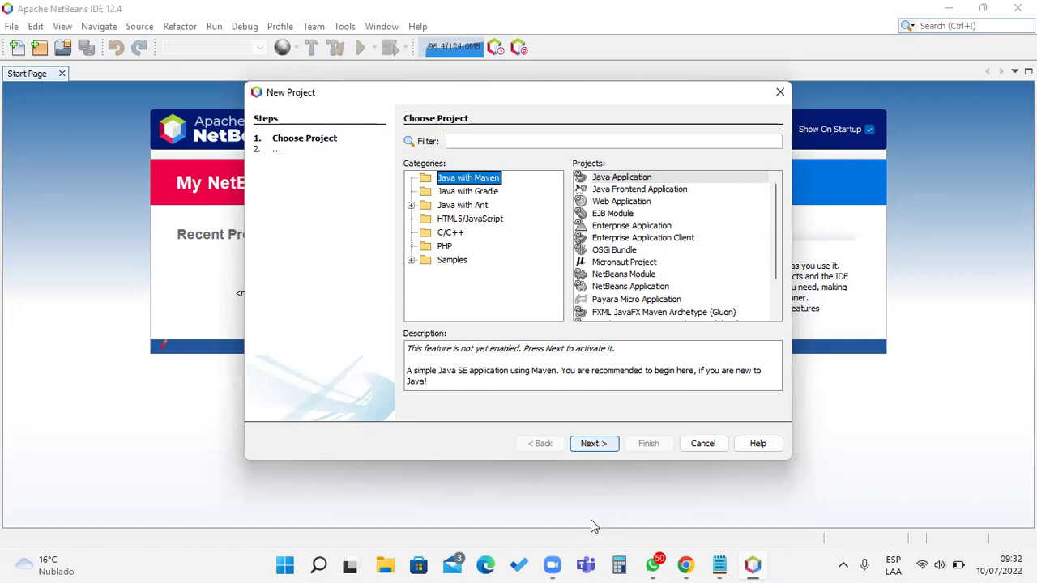
left_click(703, 443)
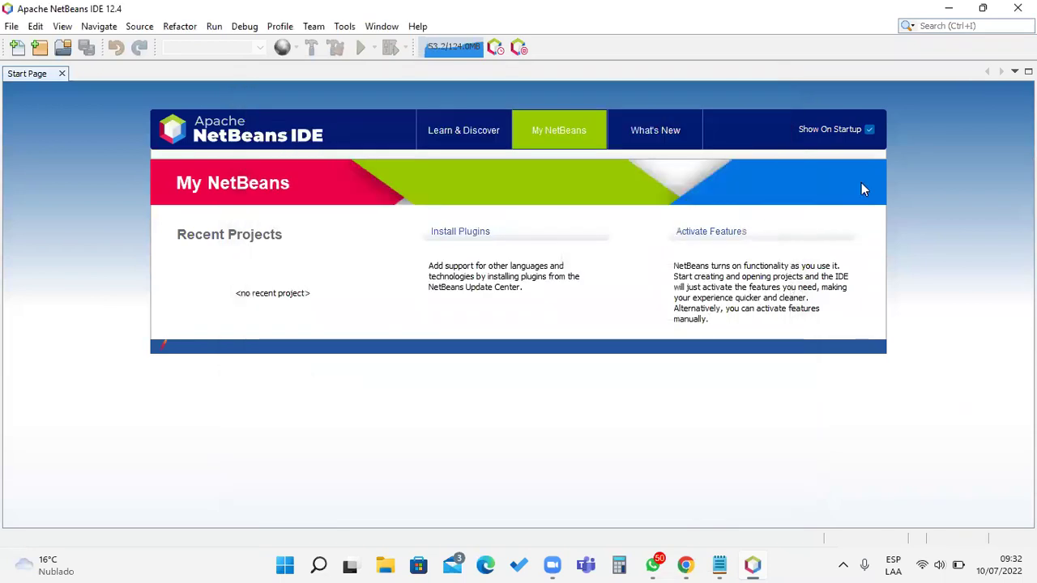
Step: Switch to the "Clase 01 Java 03-07" video, watch the JDK 16.0.1 installation, and return to the desktop
left_click(948, 10)
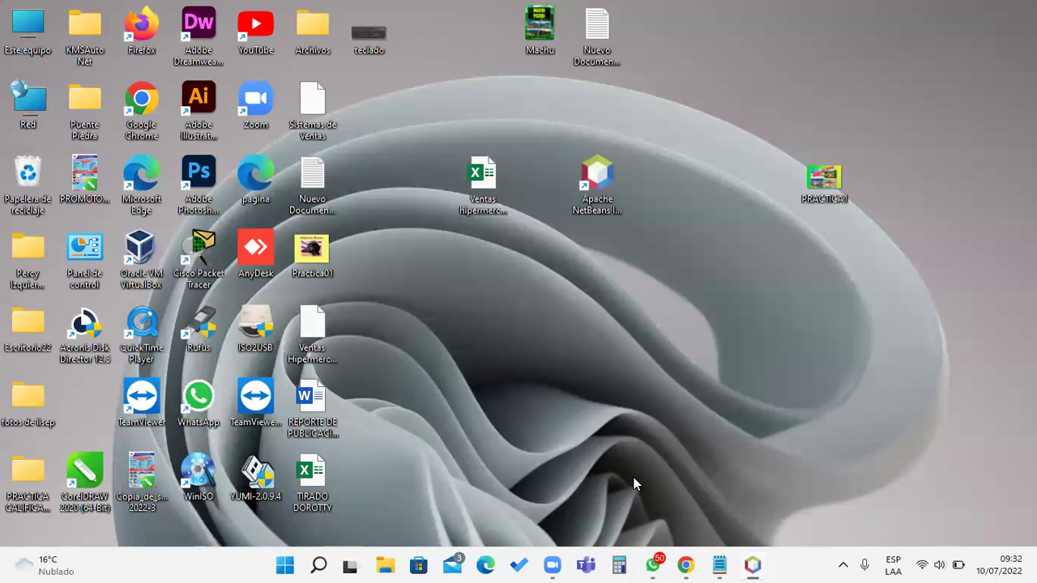
key("alt+Tab")
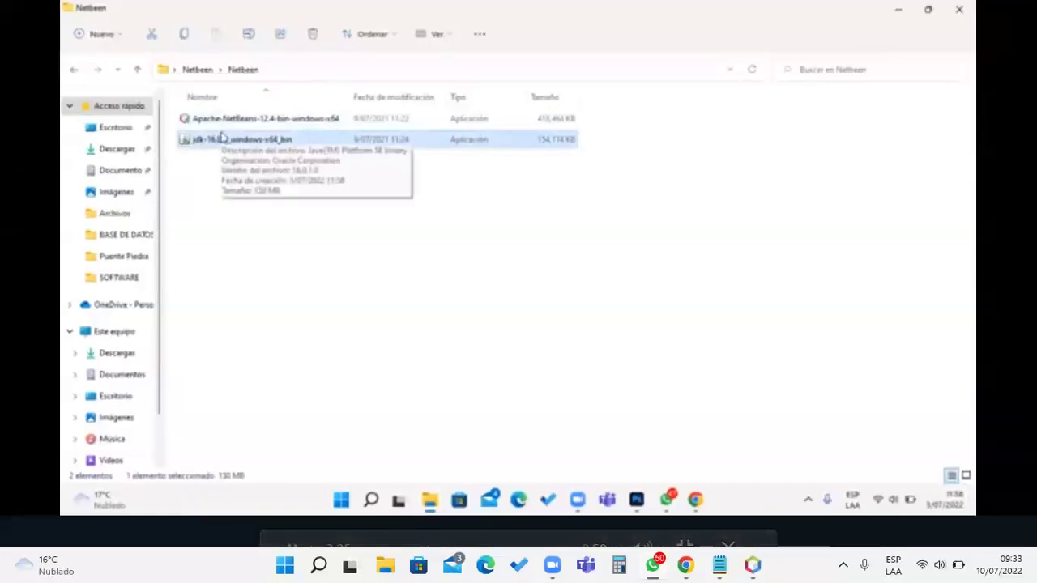
mouse_move(524, 275)
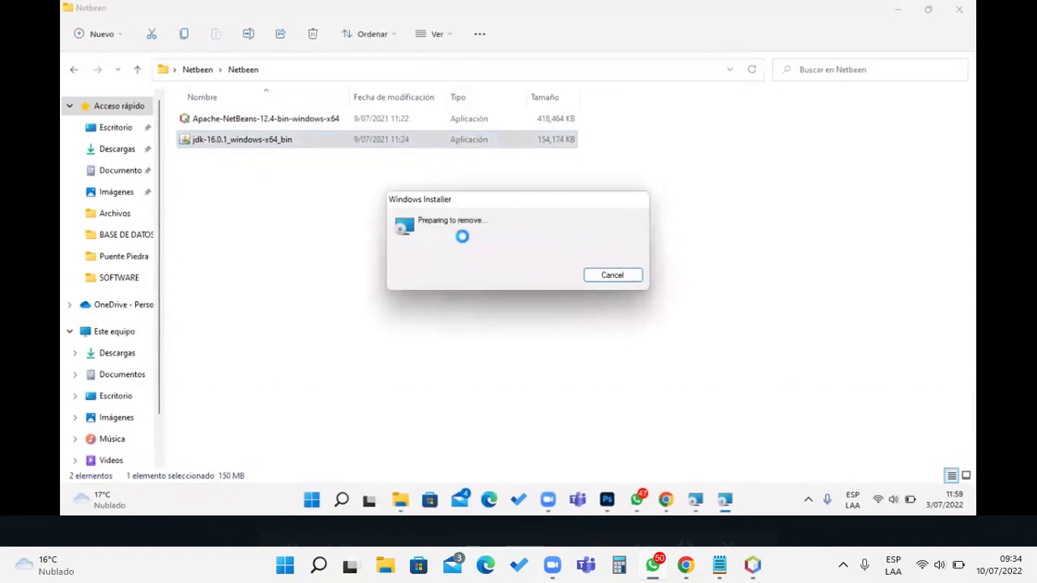
mouse_move(523, 71)
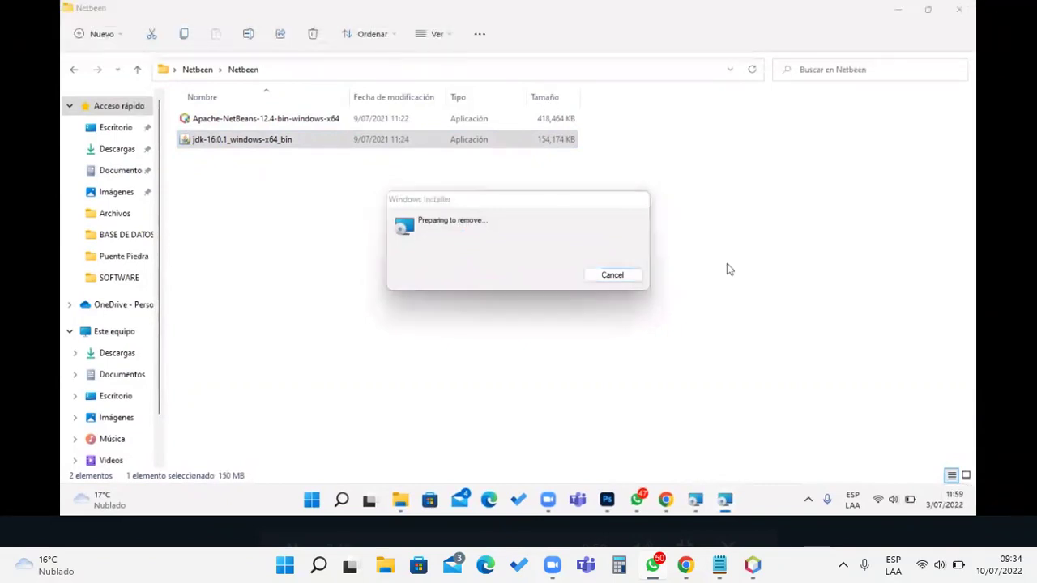
mouse_move(747, 180)
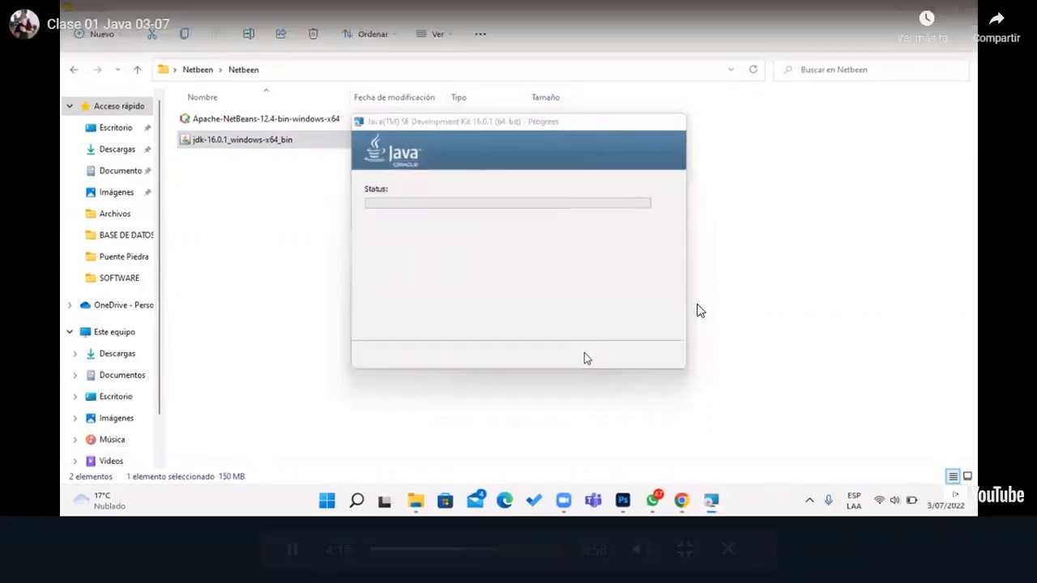
key("Escape")
left_click(947, 19)
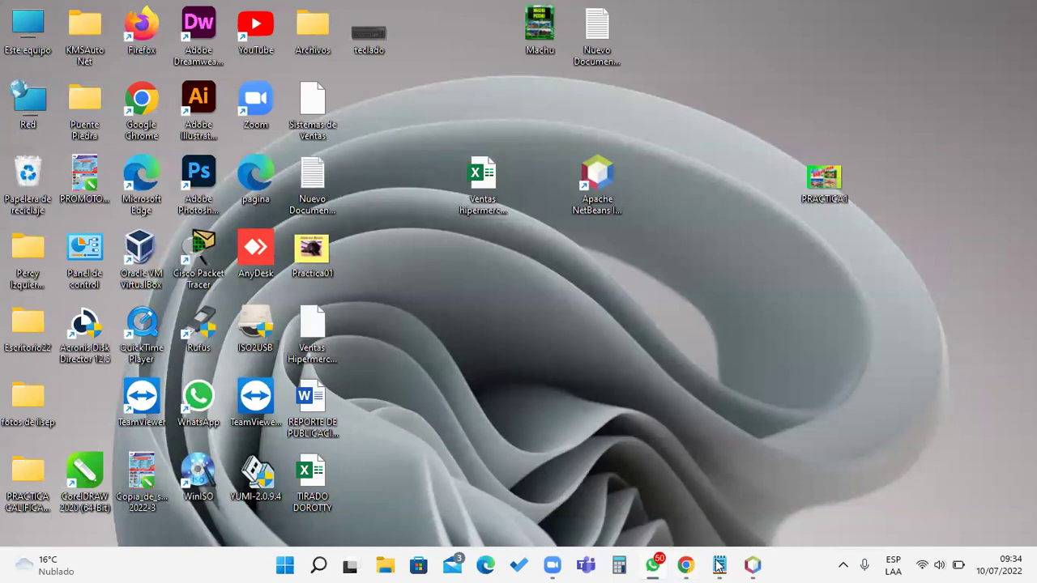
left_click(686, 565)
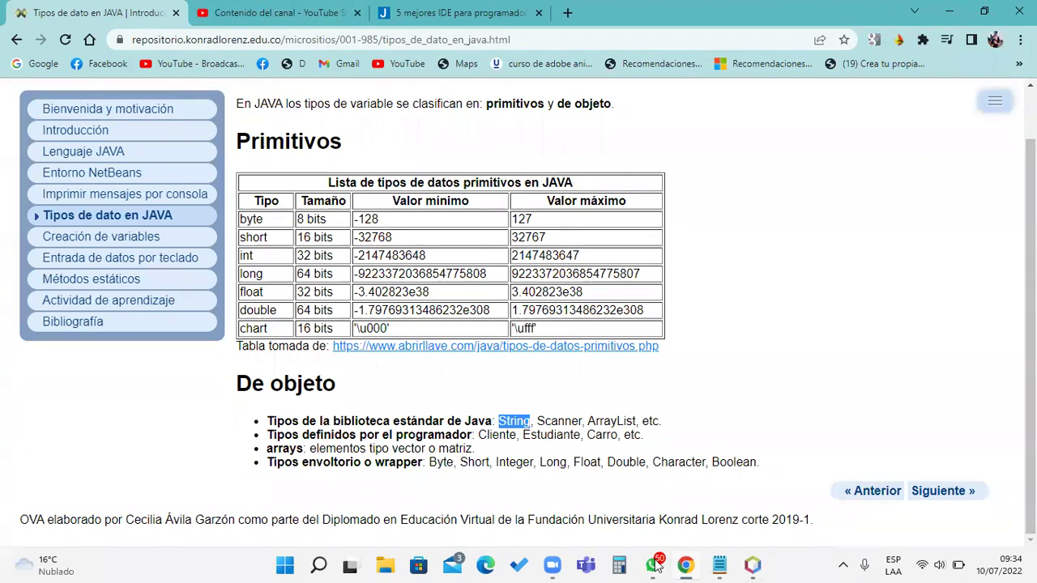
left_click(686, 565)
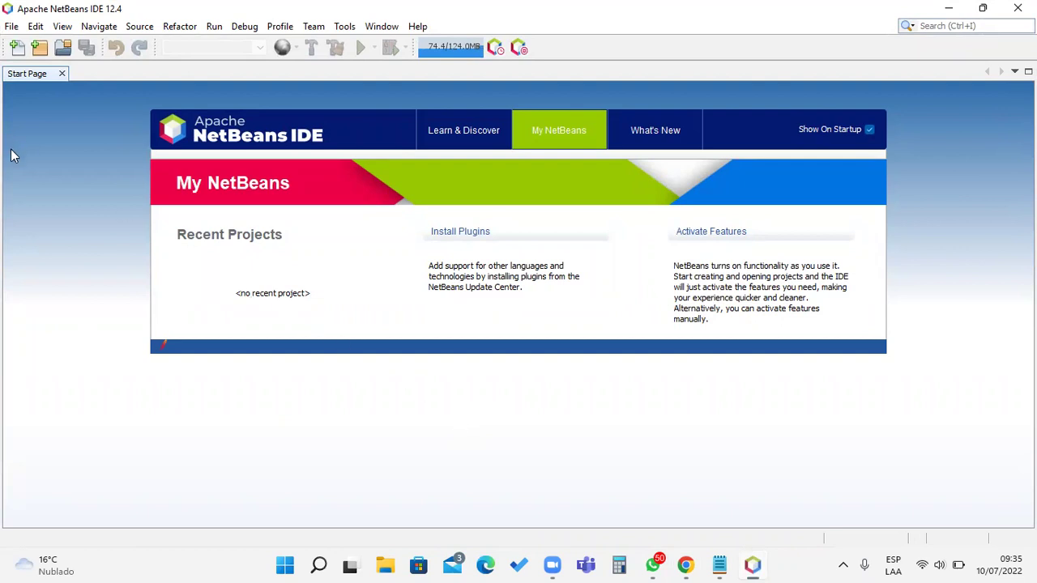
Step: Start a new project of type Java Application from the Java with Maven category
left_click(11, 26)
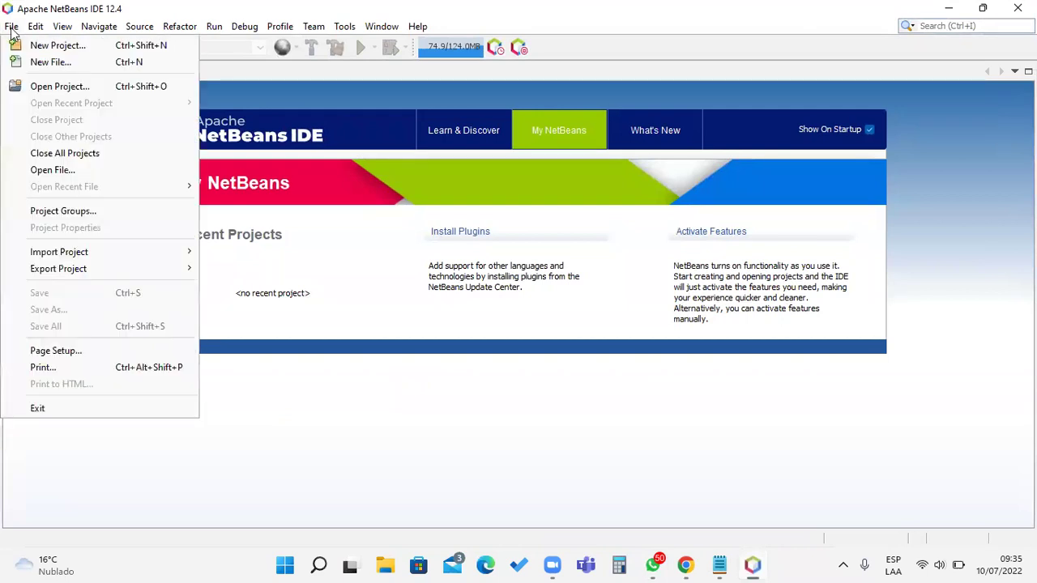
left_click(36, 46)
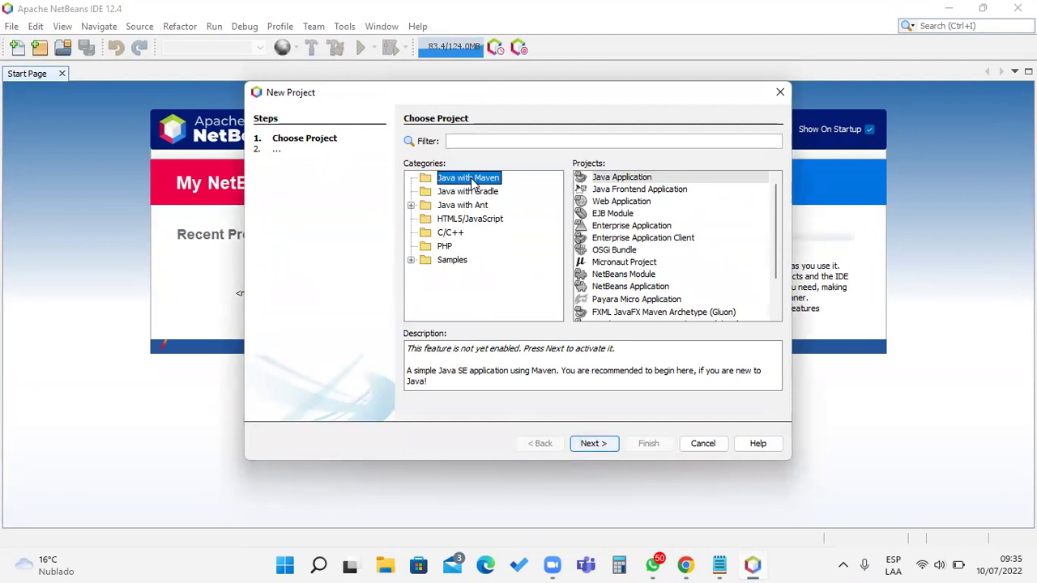
left_click(621, 178)
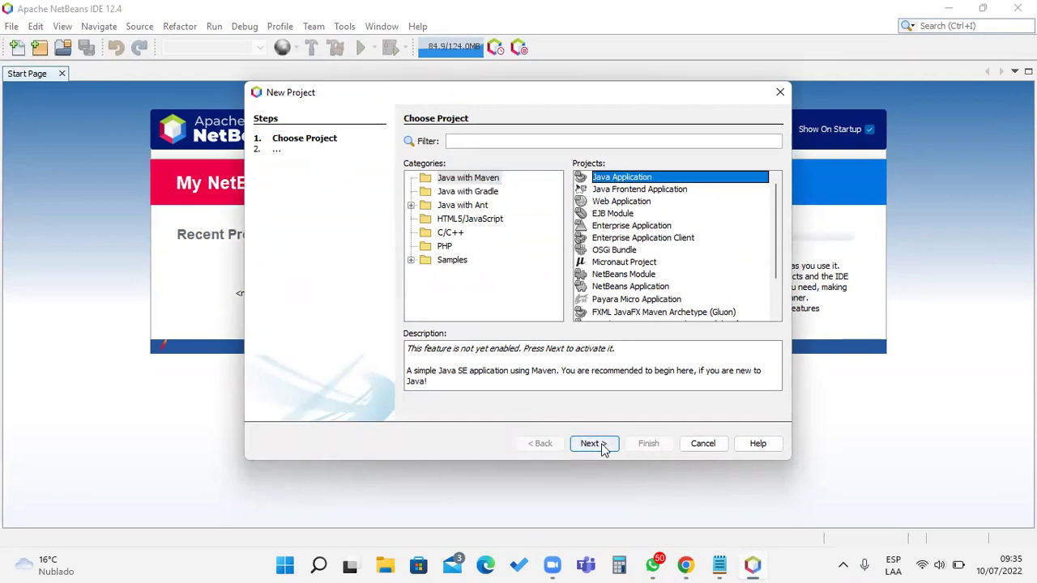
left_click(475, 180)
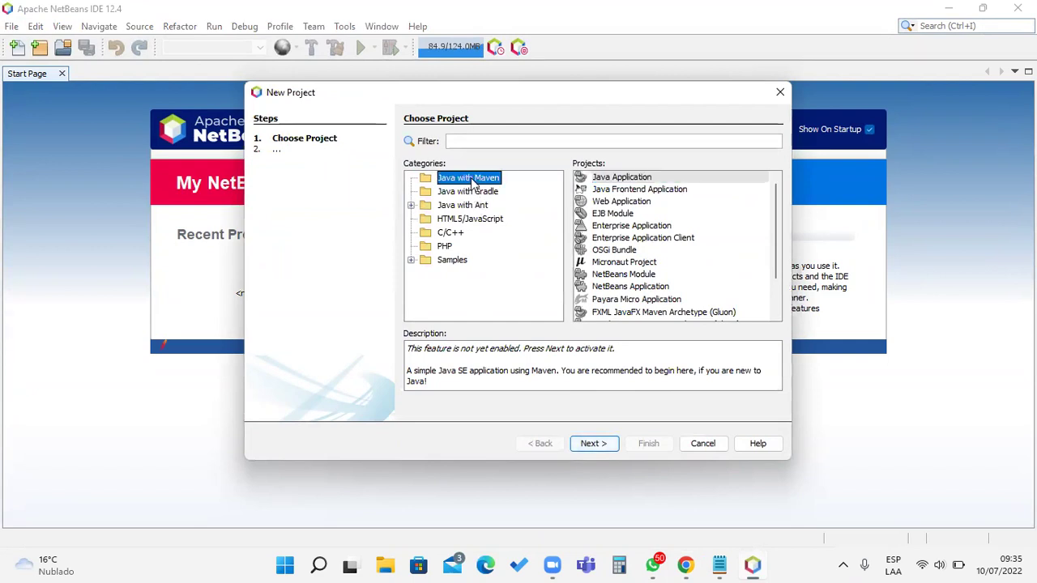
left_click(652, 178)
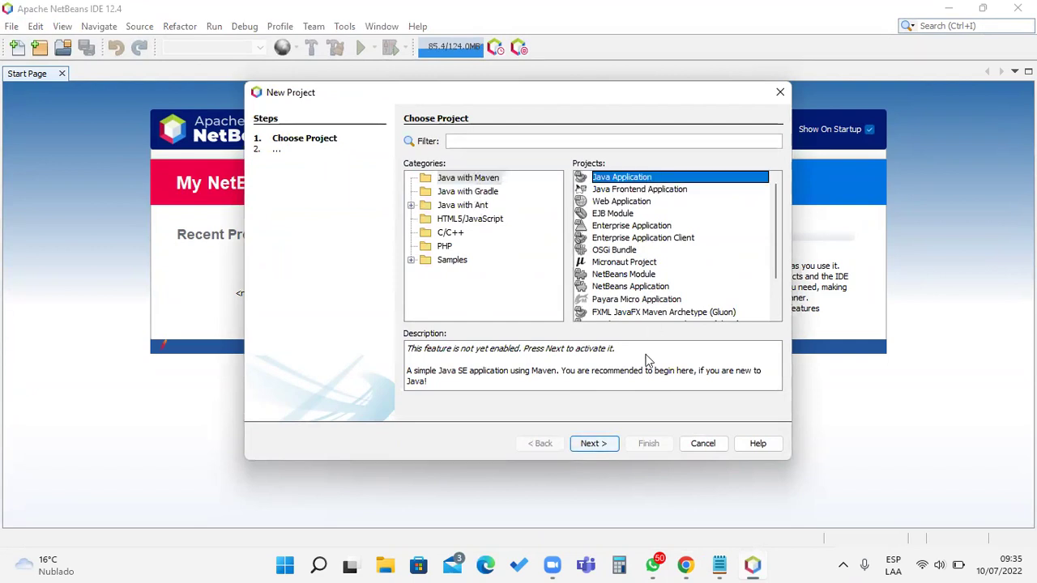
left_click(592, 446)
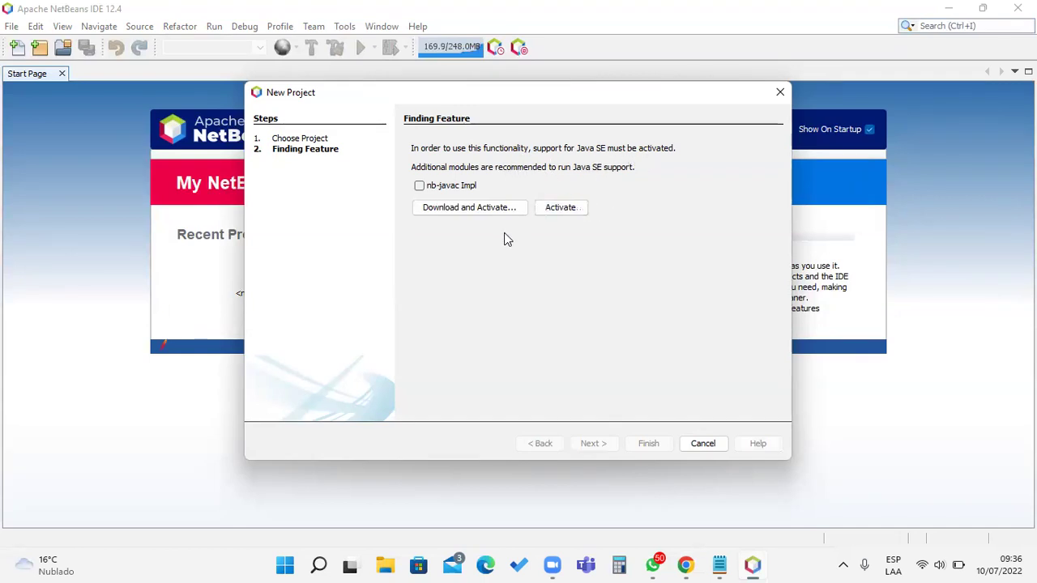
Step: Activate Java SE support for the new project, leaving the nb-javac Impl module unselected
left_click(575, 216)
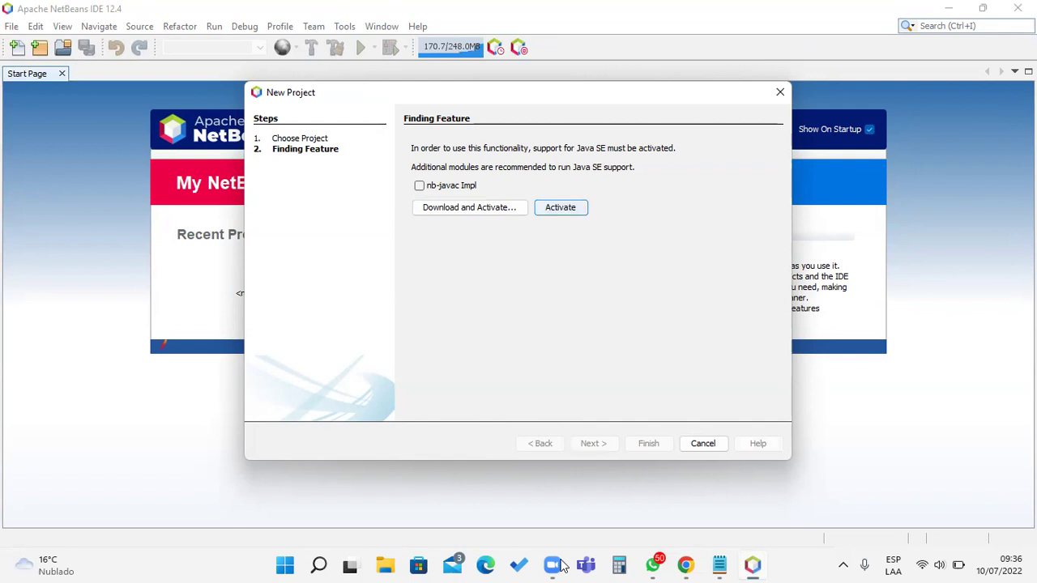
left_click(477, 216)
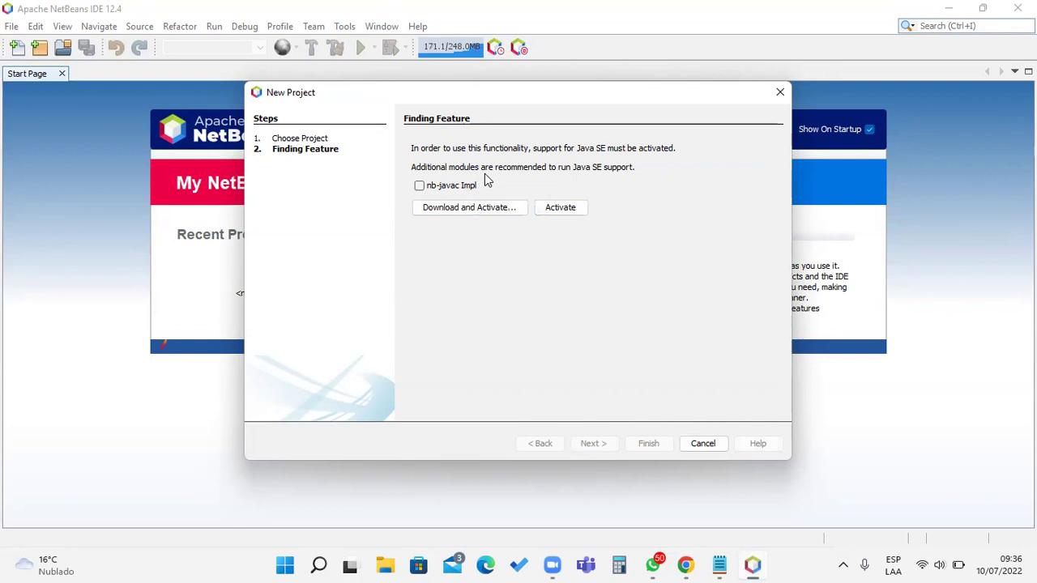
left_click(556, 209)
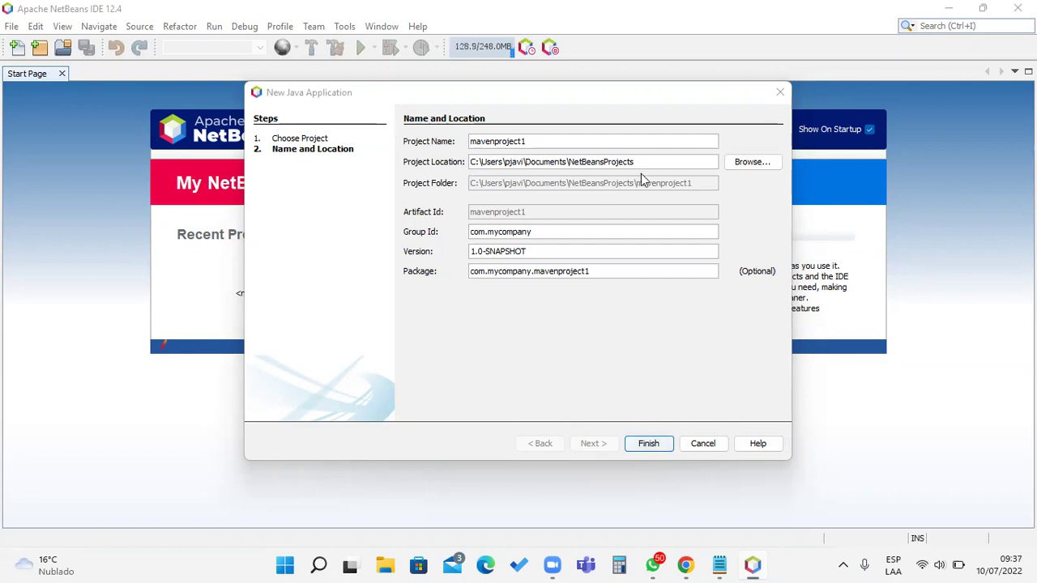
Step: Name the new Java application project Ejemplo1
left_click(552, 142)
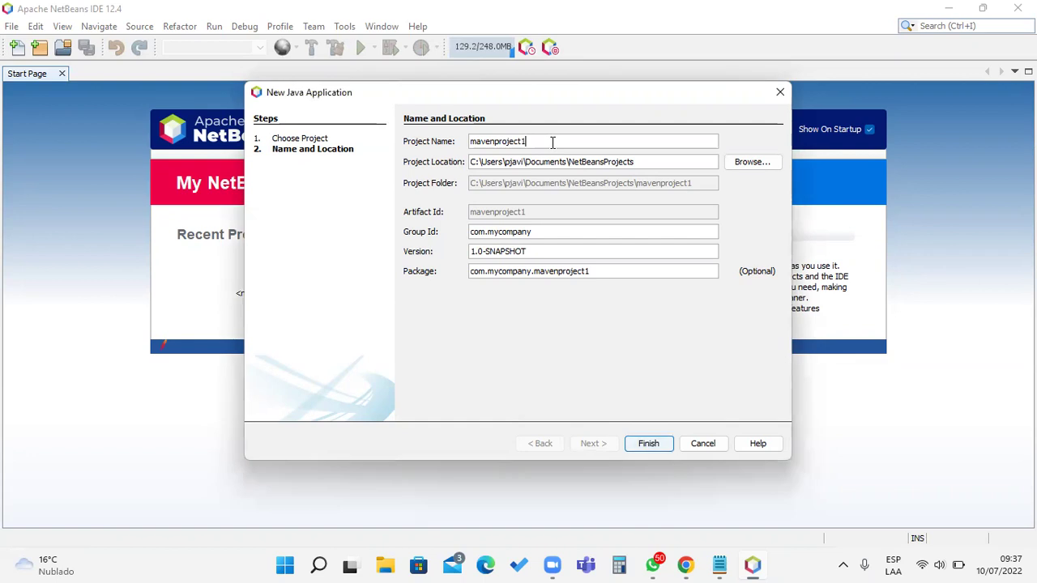
double_click(551, 143)
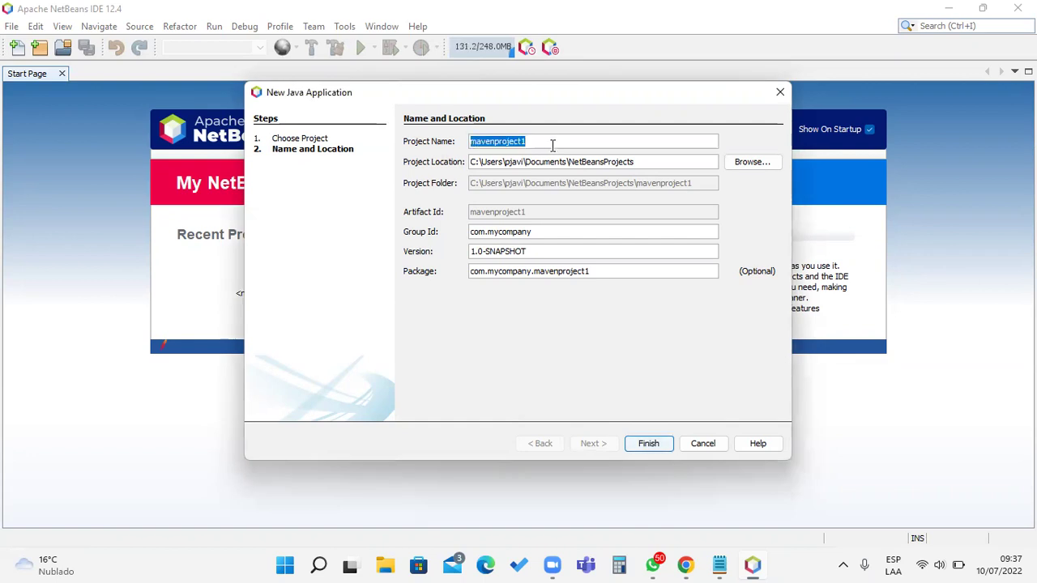
type("E")
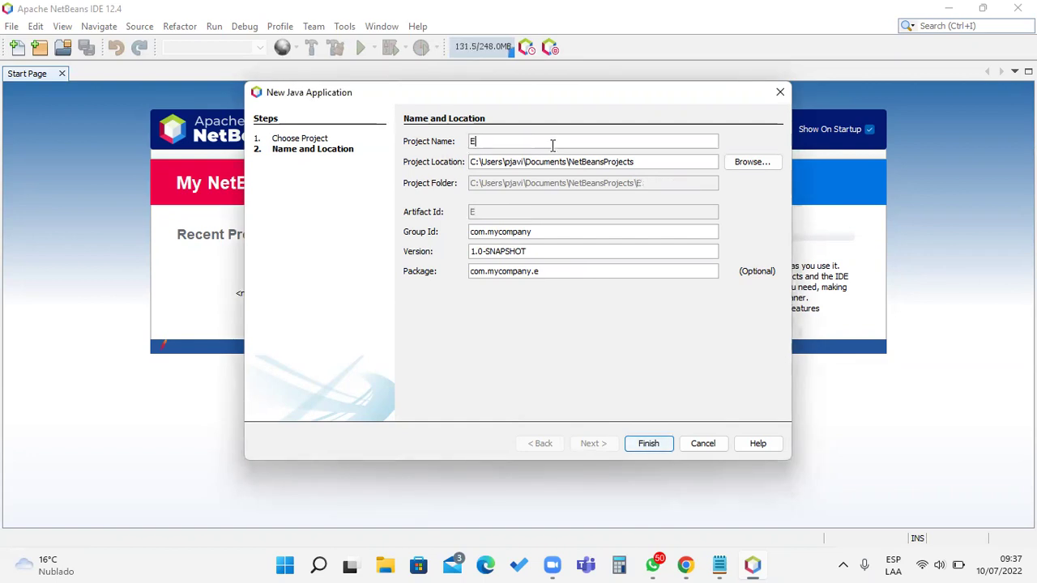
type("jemplo1")
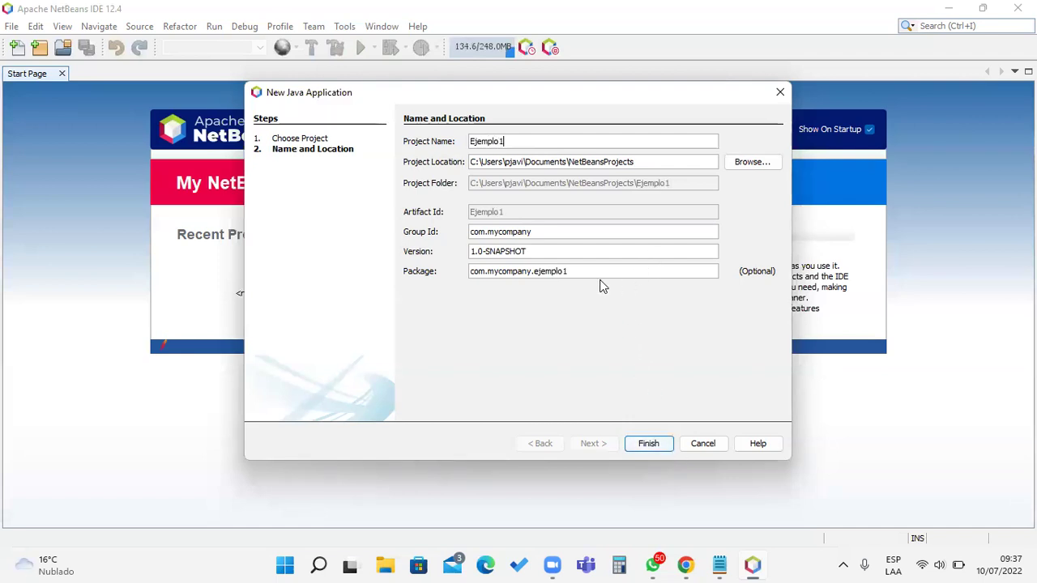
left_click(549, 252)
left_click(579, 234)
type(".")
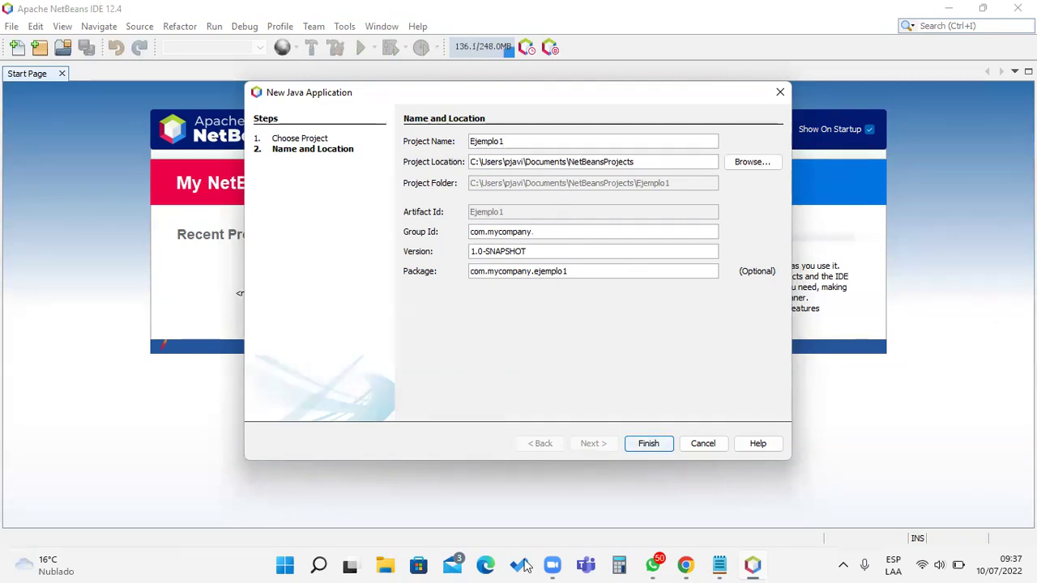
key("BackSpace")
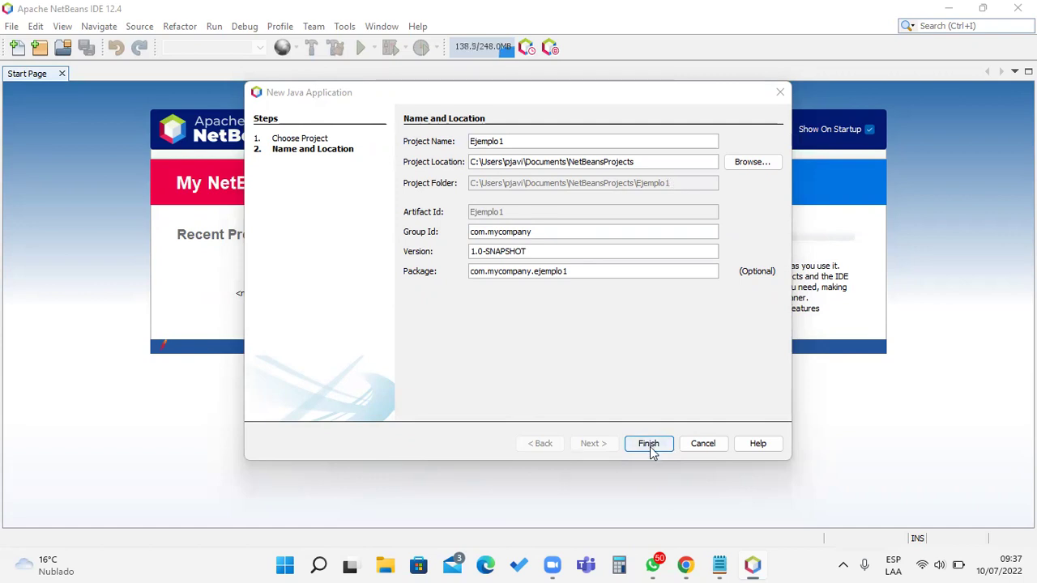
Step: Create the Ejemplo1 project with the suggested location, group ID, version and package
left_click(524, 137)
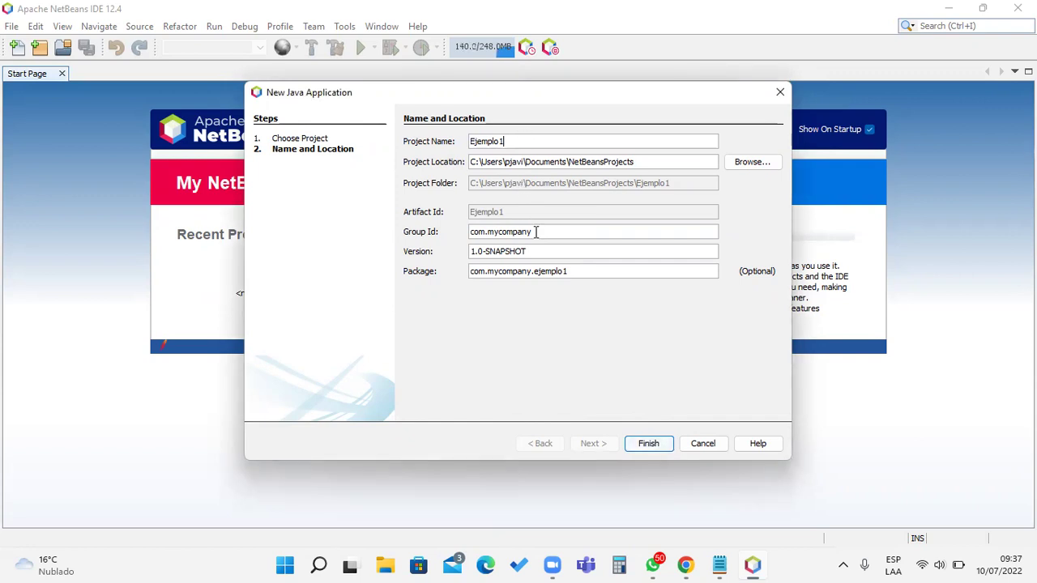
left_click(572, 252)
left_click(529, 144)
left_click(658, 443)
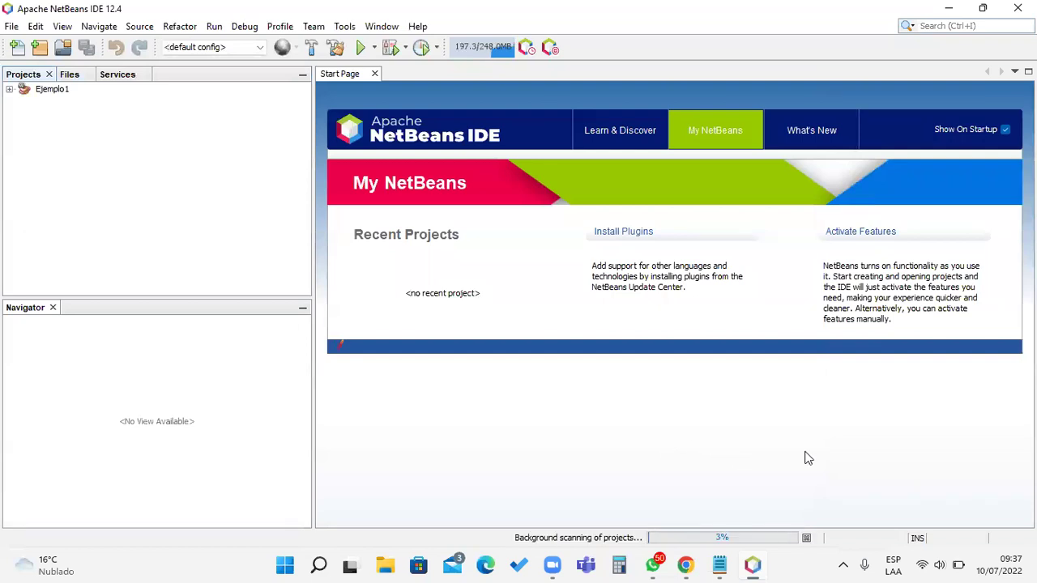
Step: Create a Java class named Variables in the com.mycompany.ejemplo1 package under the project's Source Packages
left_click(10, 90)
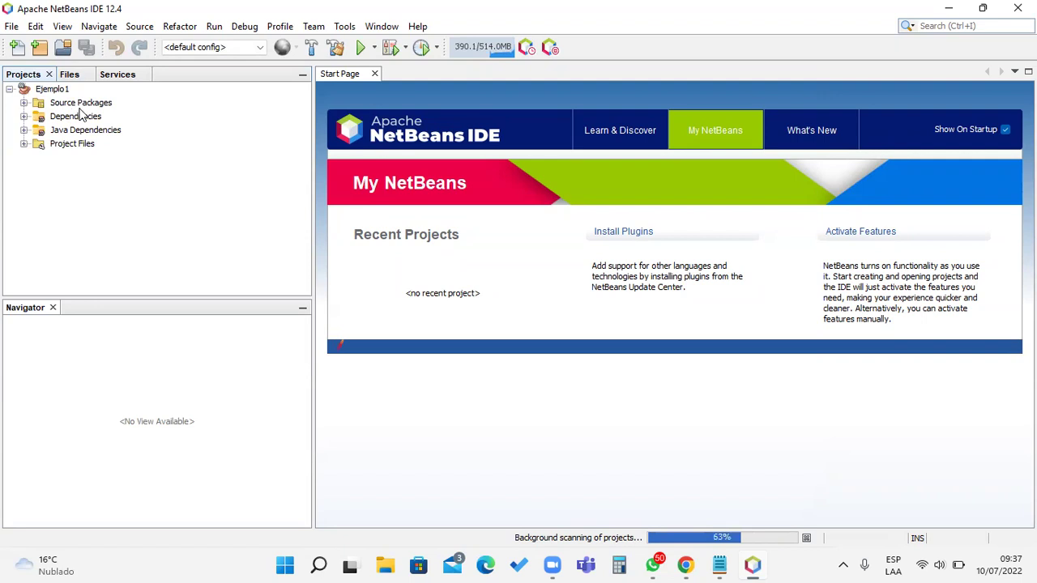
left_click(24, 103)
left_click(112, 118)
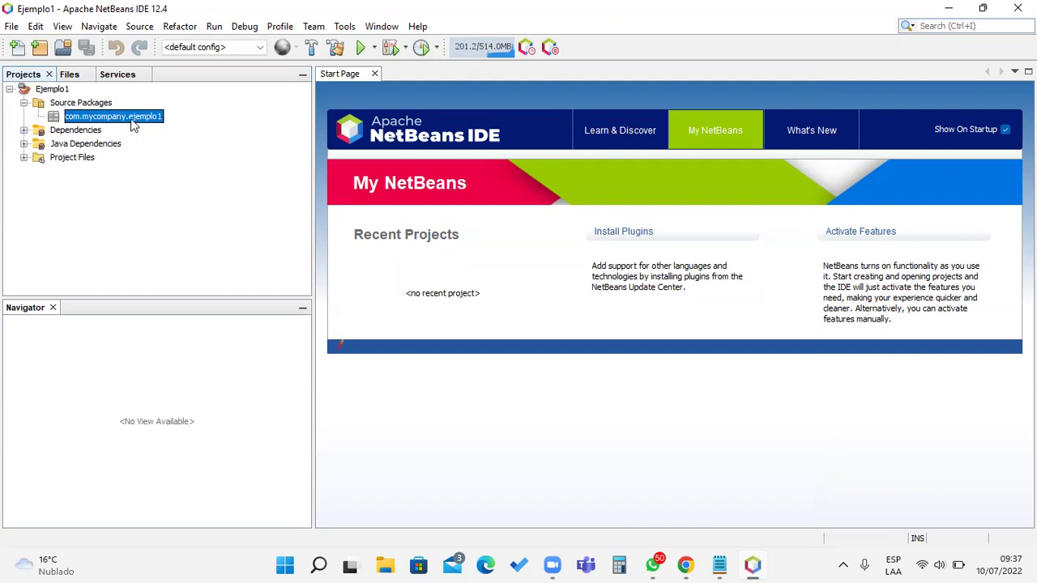
right_click(142, 120)
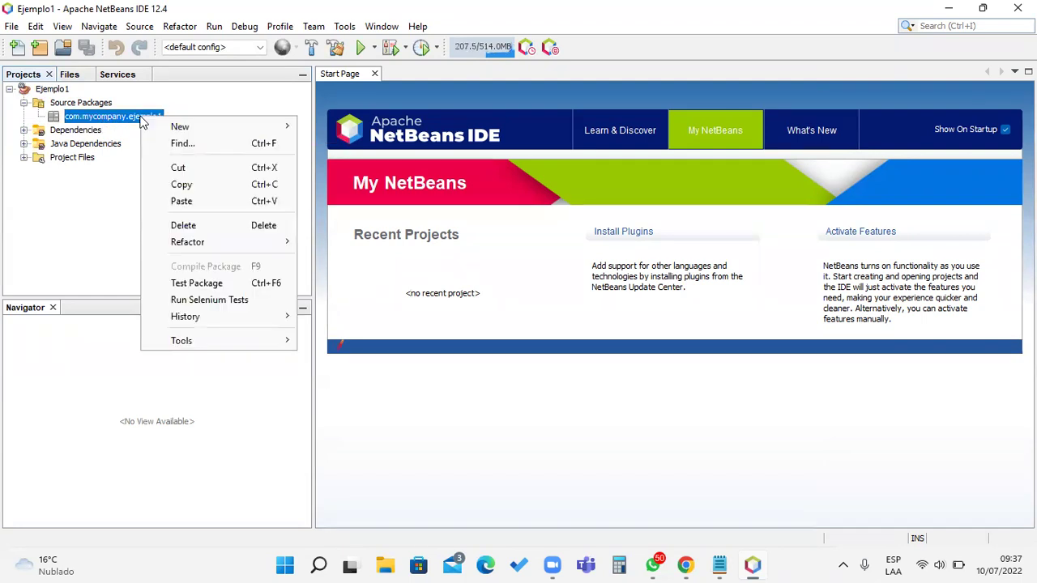
mouse_move(172, 127)
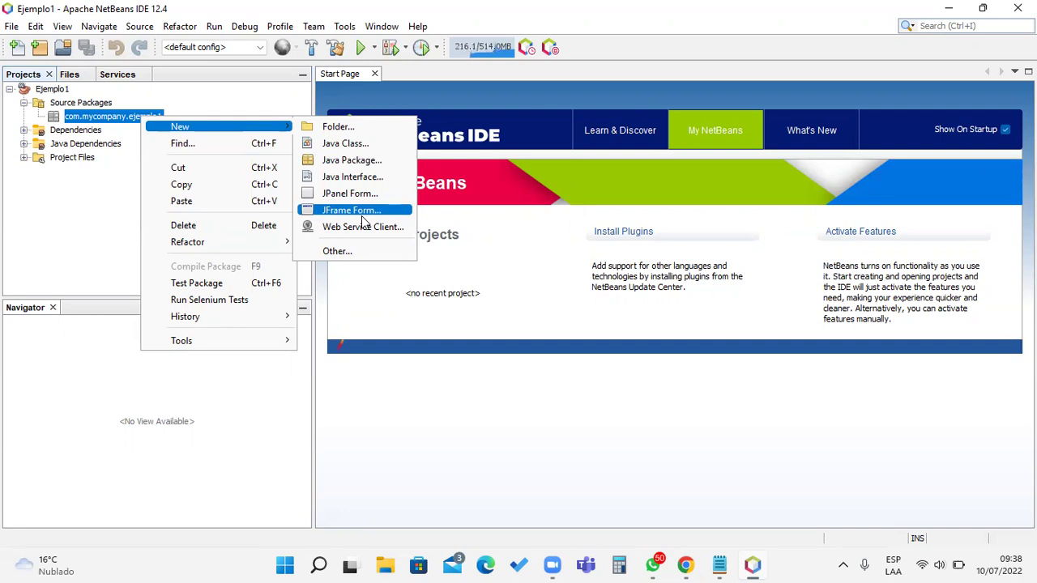
left_click(365, 147)
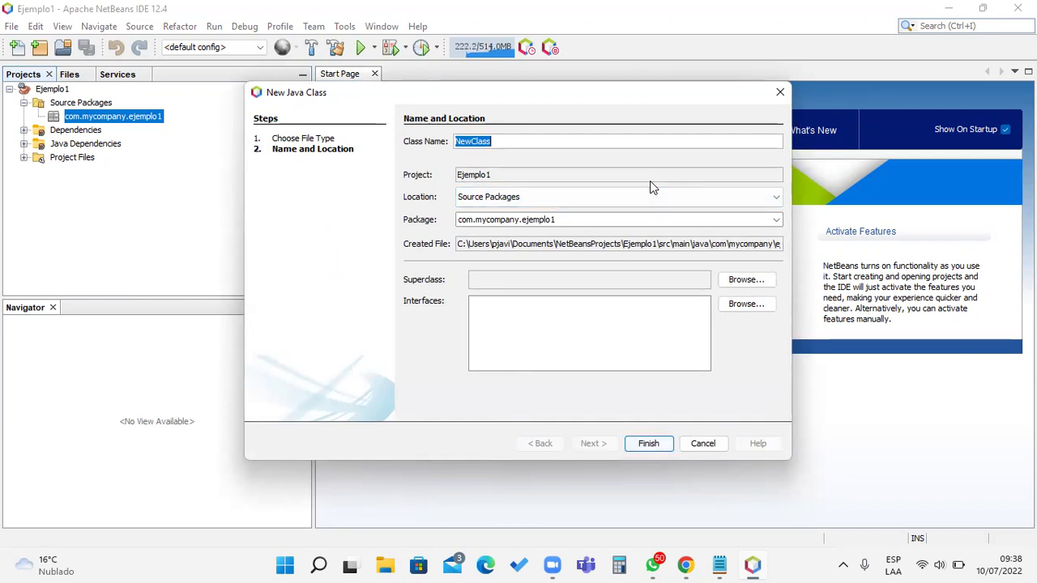
type("Vari")
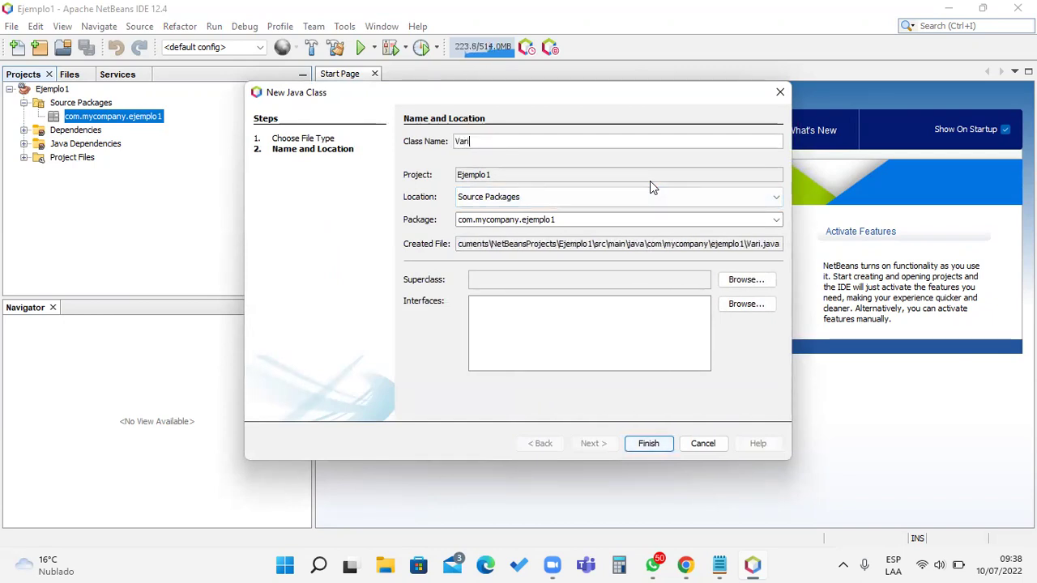
type("ables")
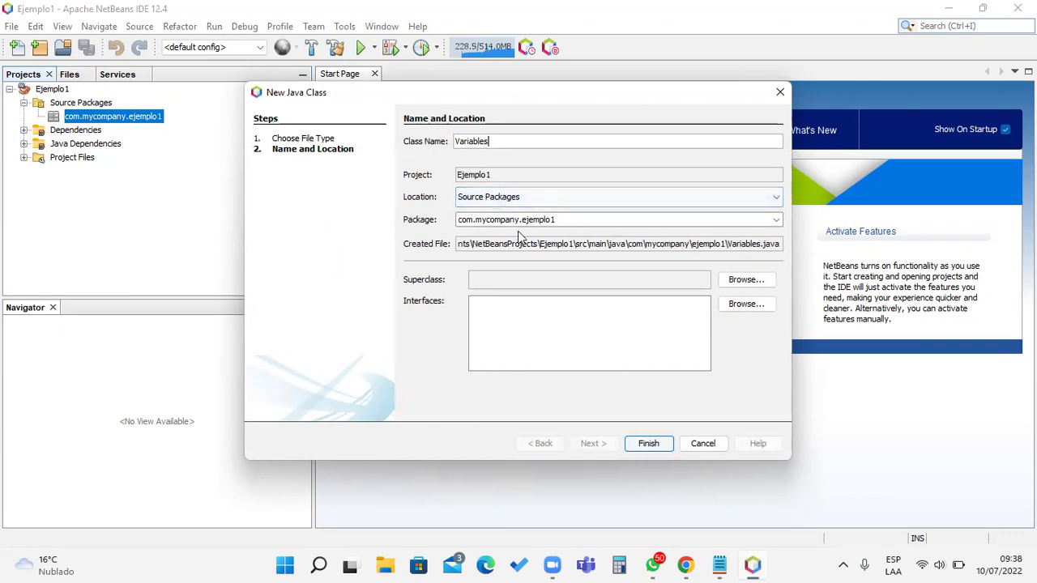
left_click(777, 220)
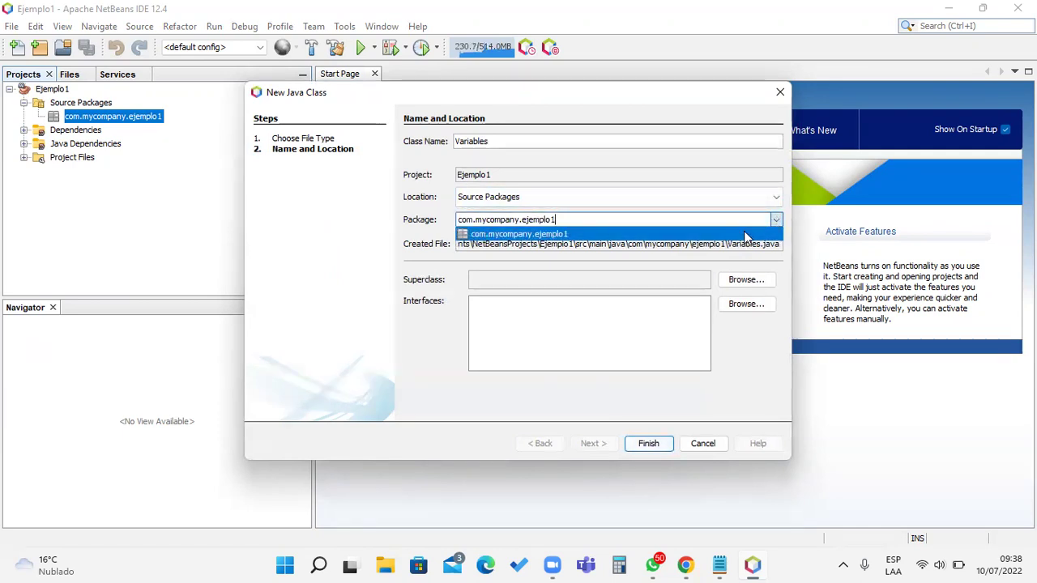
left_click(666, 231)
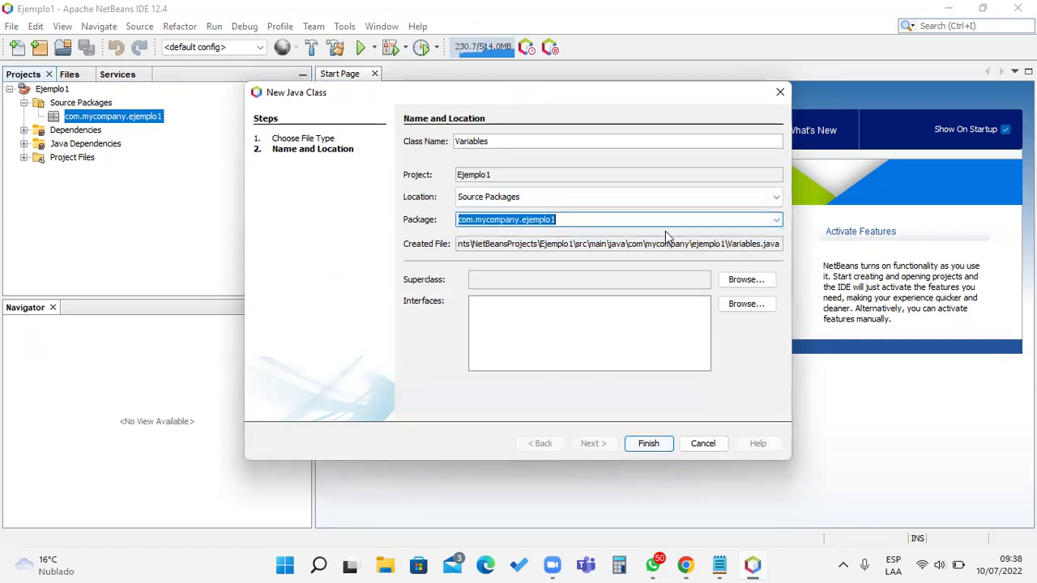
left_click(659, 445)
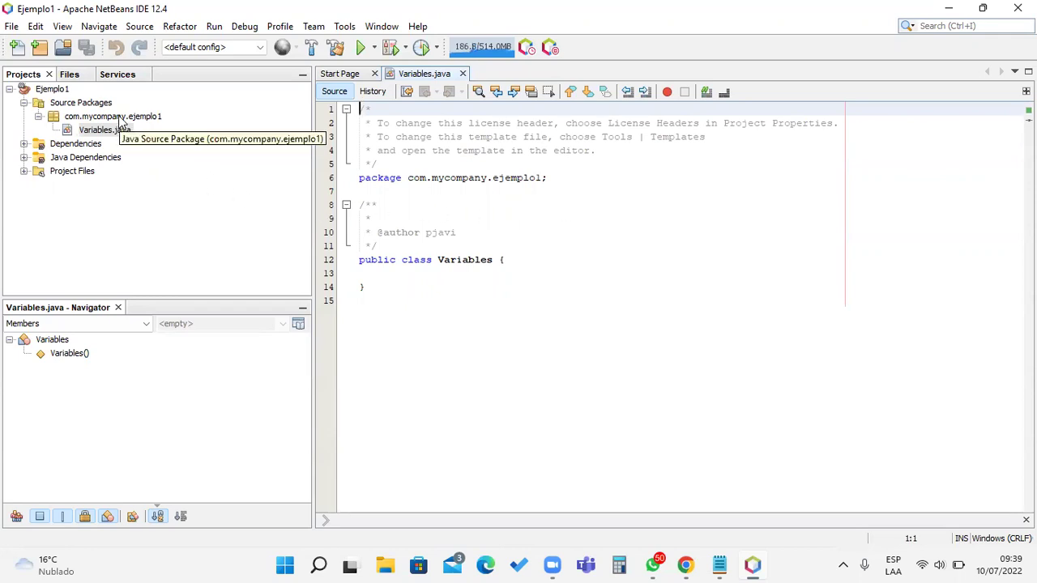
Step: Create a second Java class named Variables2 from Source Packages, assigning it to the com.mycompany.ejemplo1 package
right_click(100, 104)
mouse_move(134, 114)
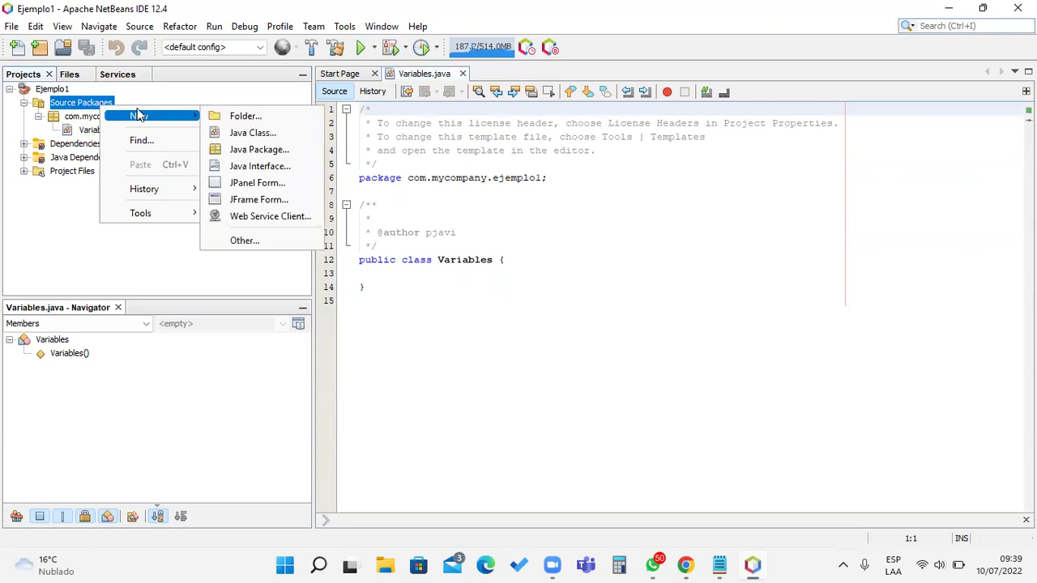
left_click(278, 136)
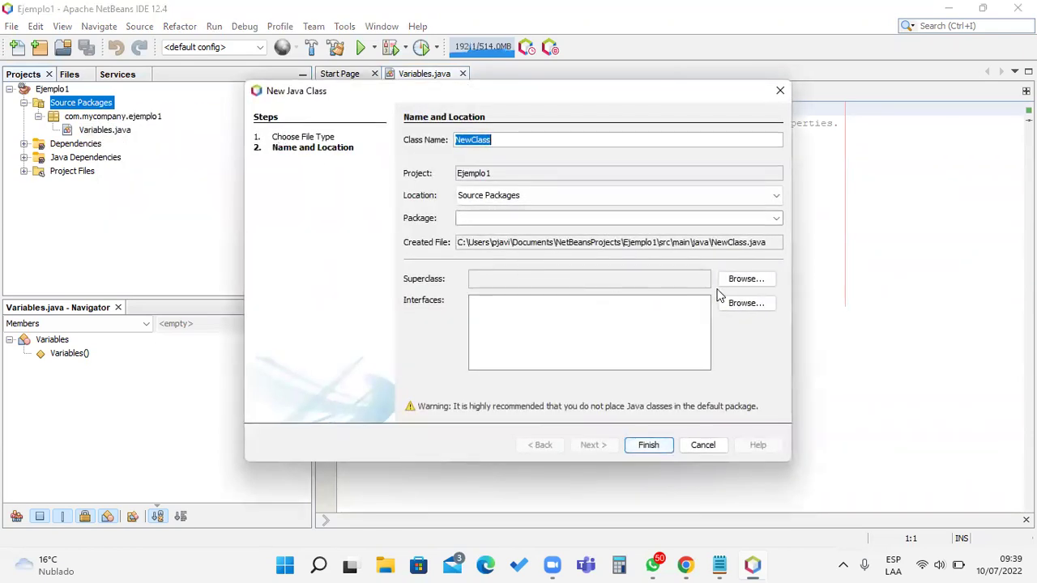
type("Va")
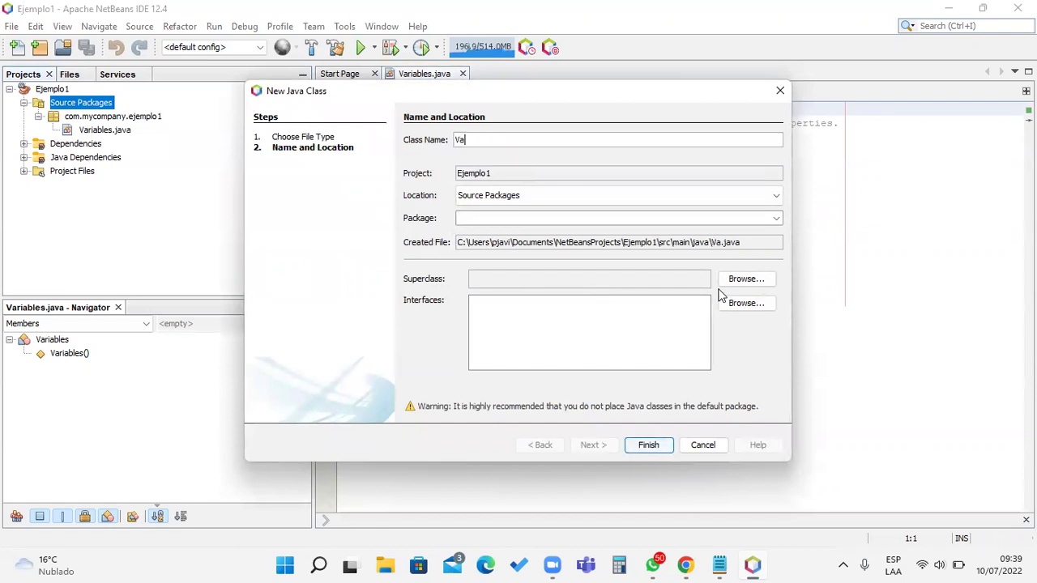
type("riables1")
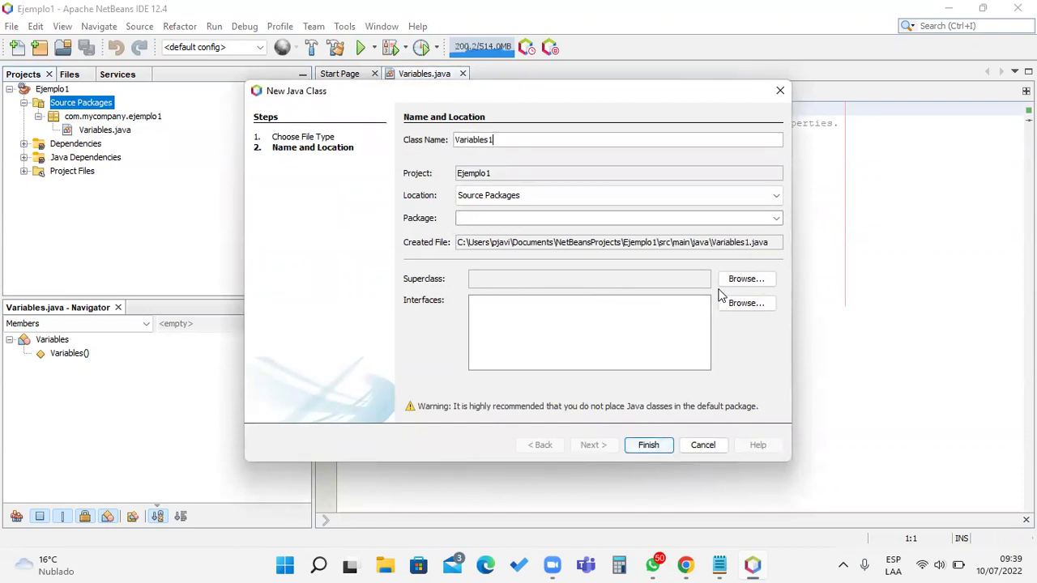
key("BackSpace")
type("2")
left_click(775, 219)
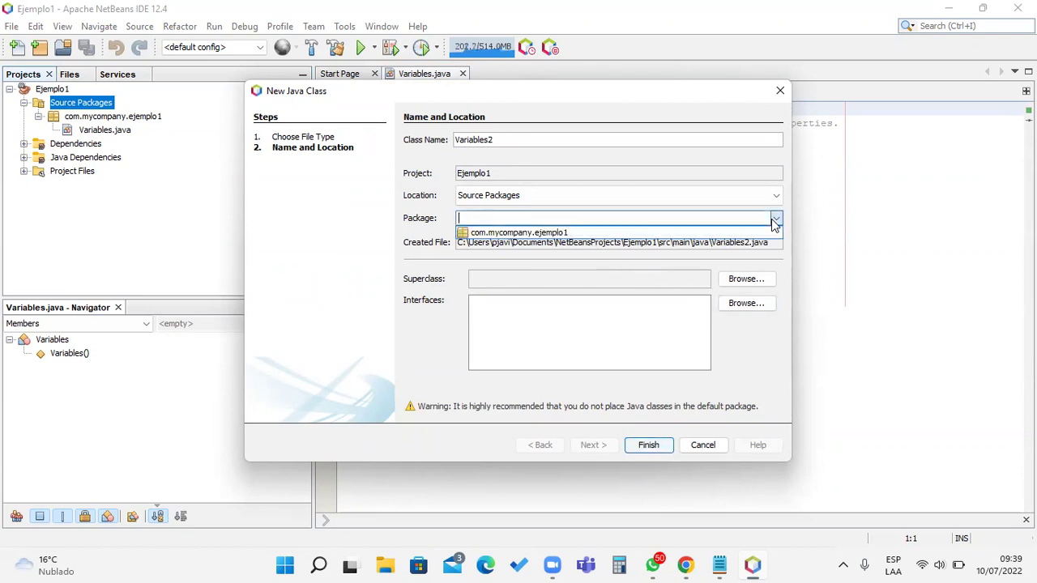
left_click(739, 233)
left_click(649, 445)
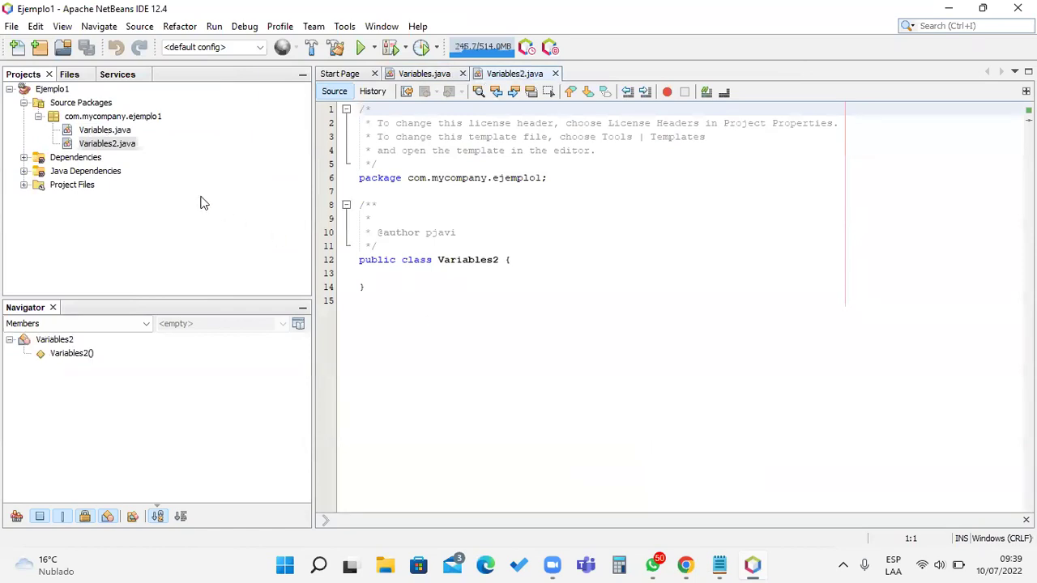
Step: Open the Variables2.java and Variables.java source files from the project tree to view them
double_click(128, 144)
left_click(127, 132)
double_click(128, 134)
left_click(129, 133)
right_click(144, 120)
mouse_move(204, 129)
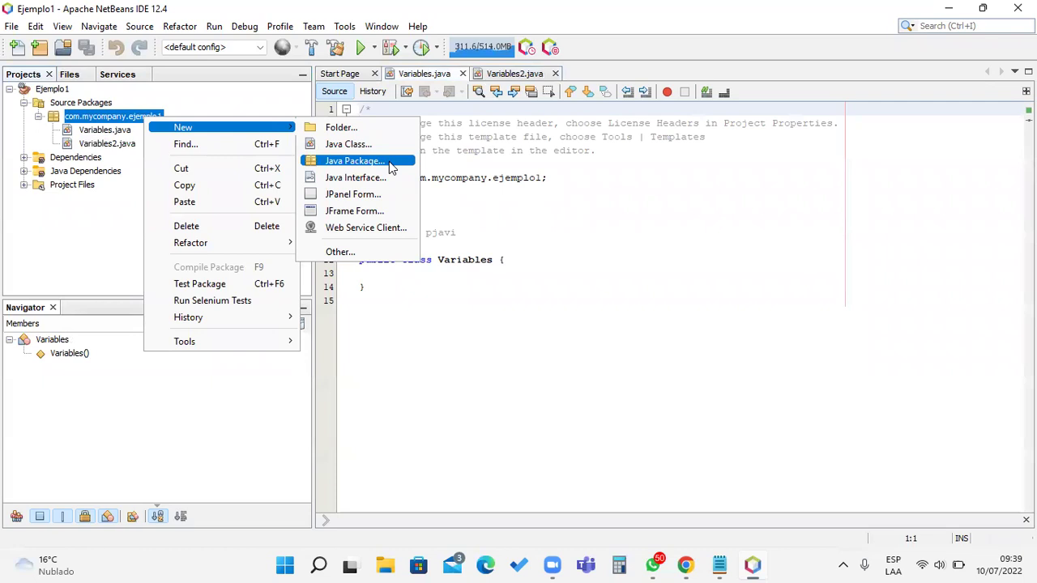
left_click(390, 163)
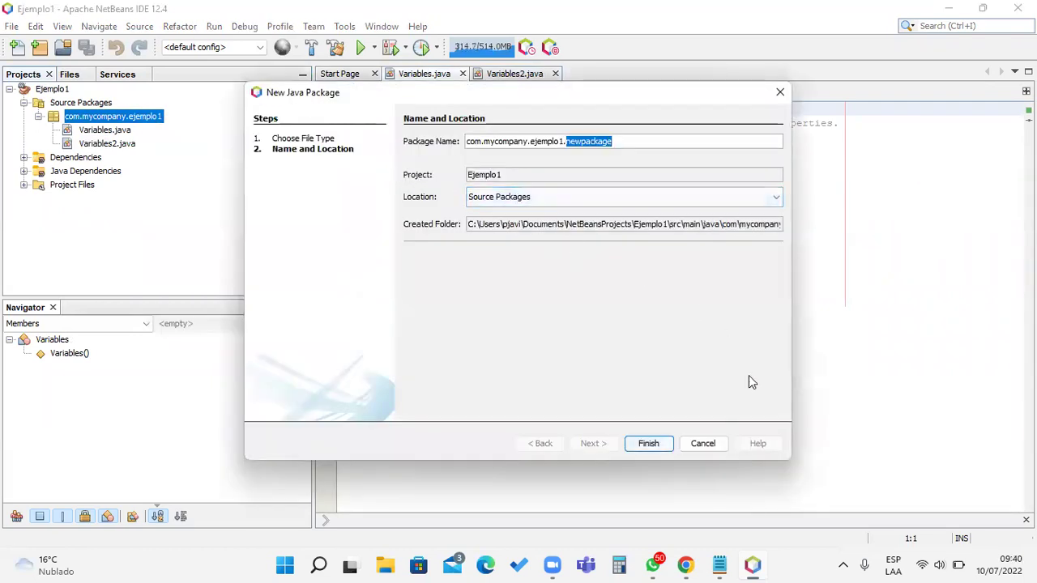
left_click(713, 443)
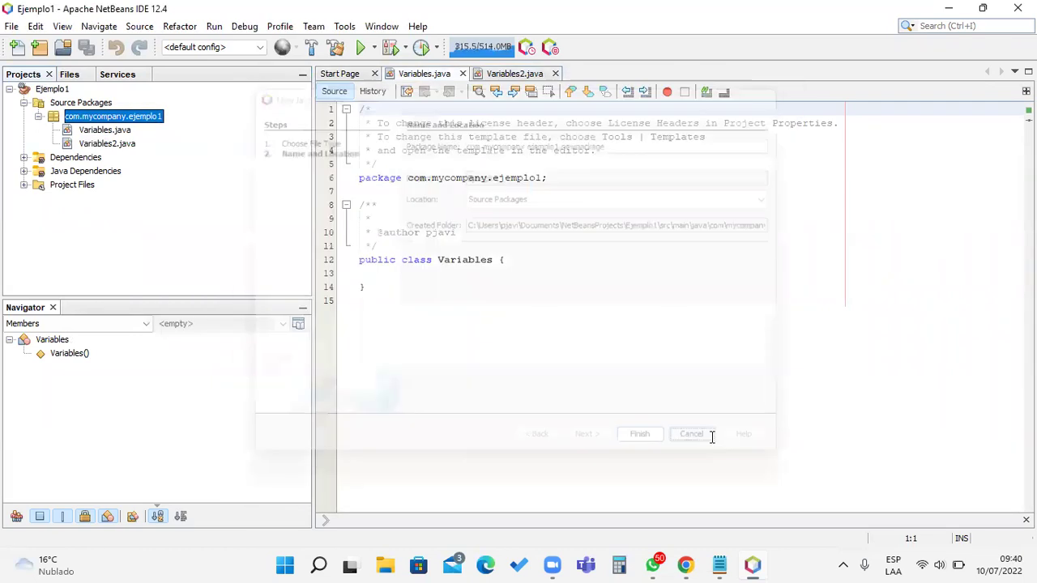
Step: Create a Java interface named Variables3 in the com.mycompany.ejemplo1 package
right_click(125, 119)
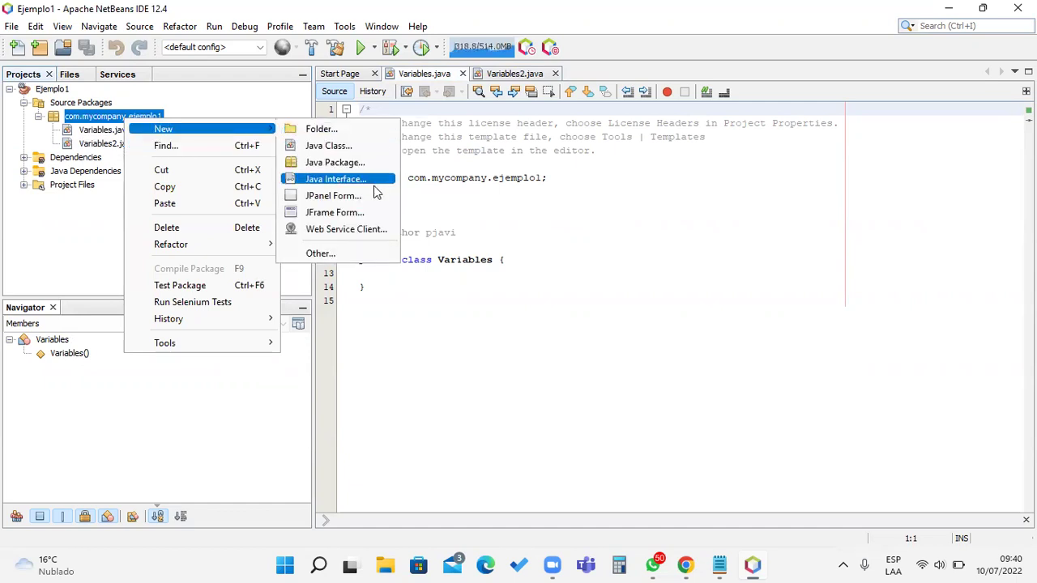
left_click(374, 186)
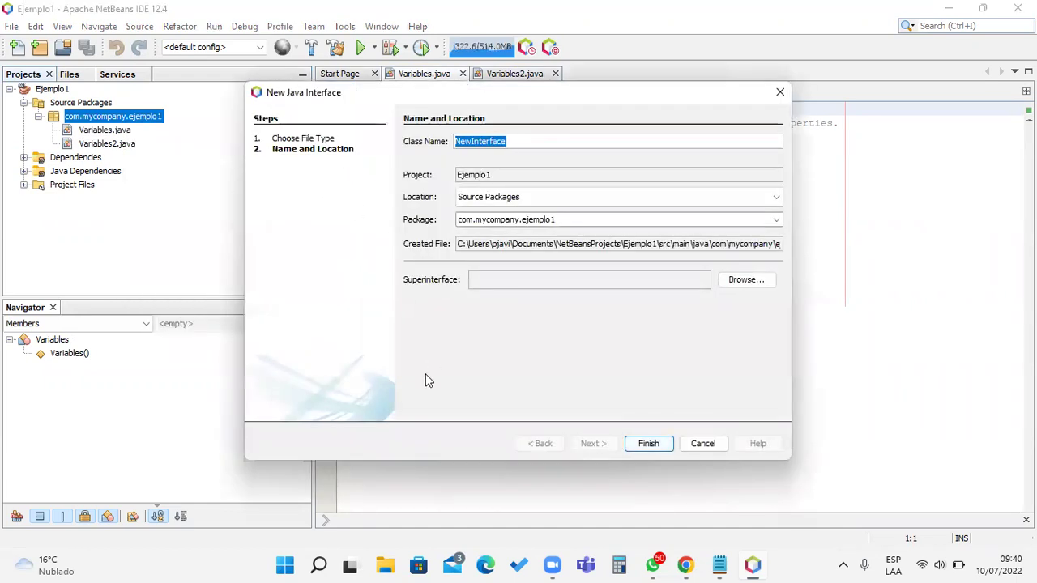
type("Var")
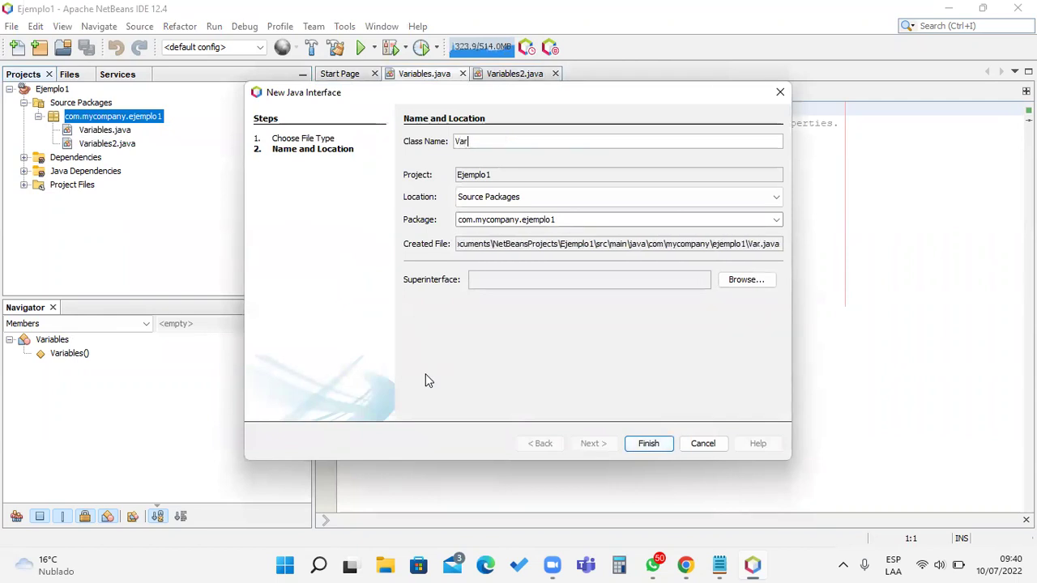
type("iables3")
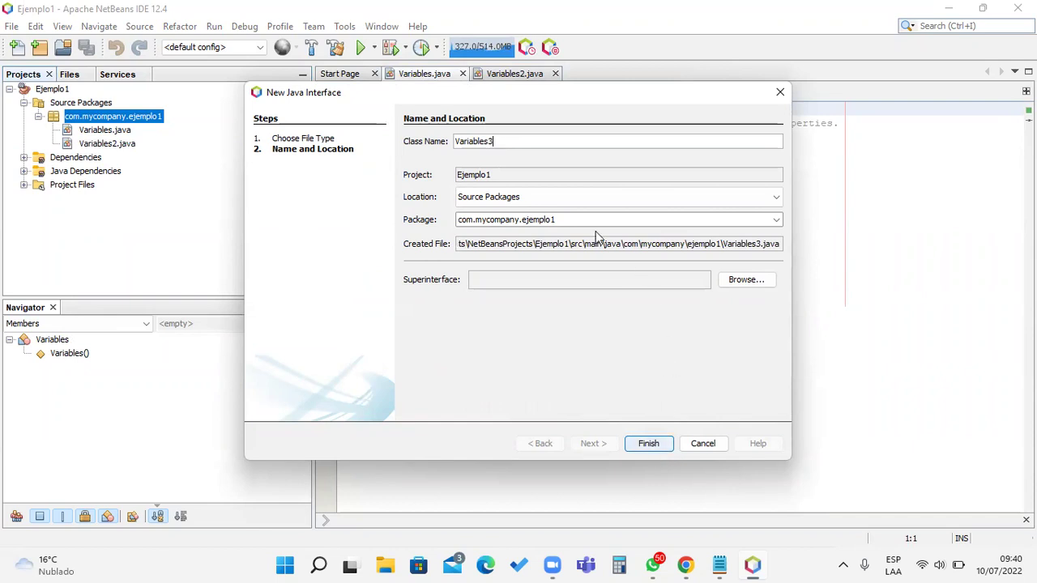
left_click(651, 443)
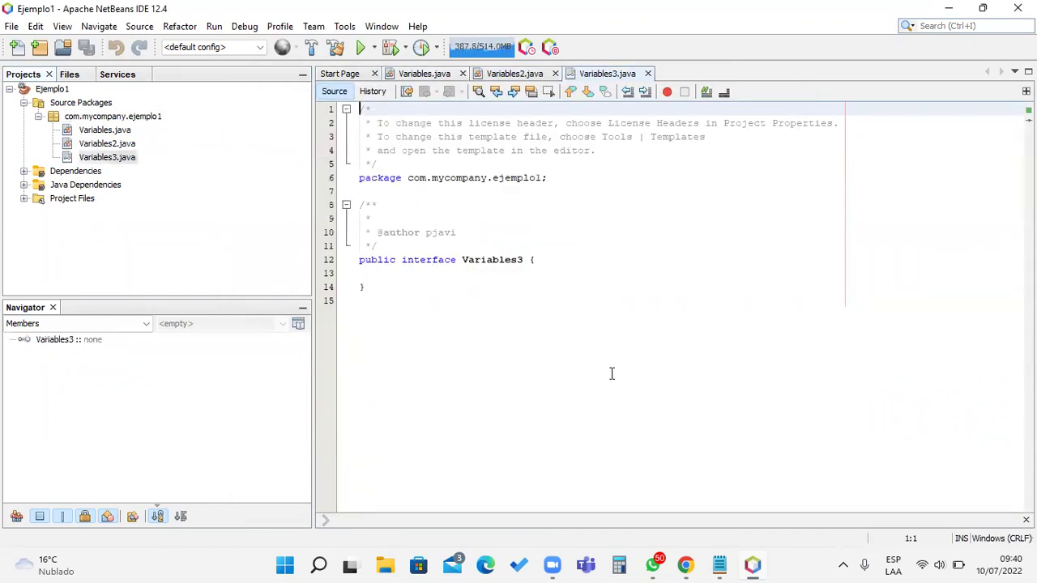
Step: Delete the Variables3 interface from the com.mycompany.ejemplo1 package without the safe-delete usage search
left_click(123, 162)
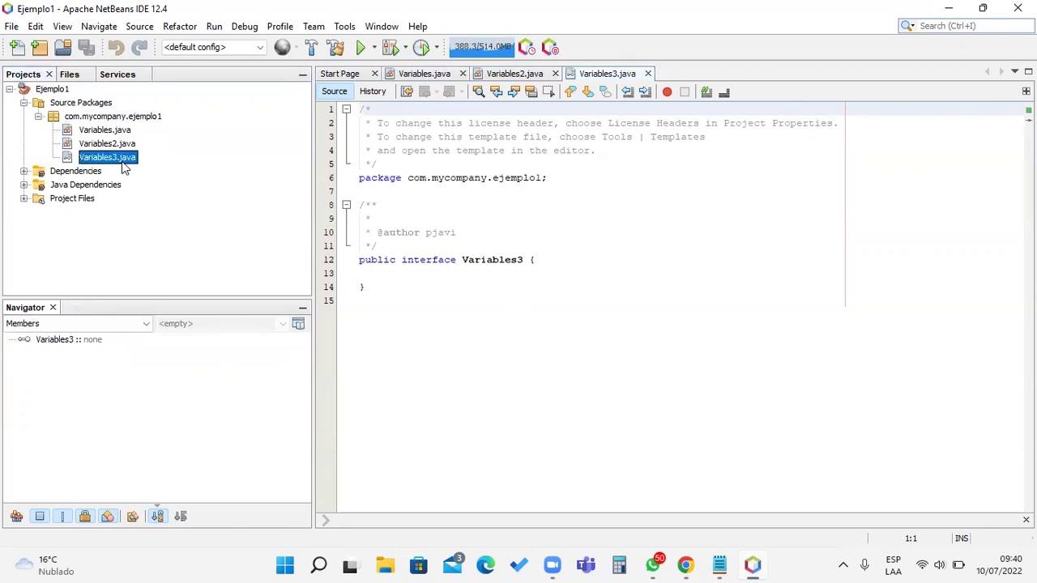
right_click(72, 159)
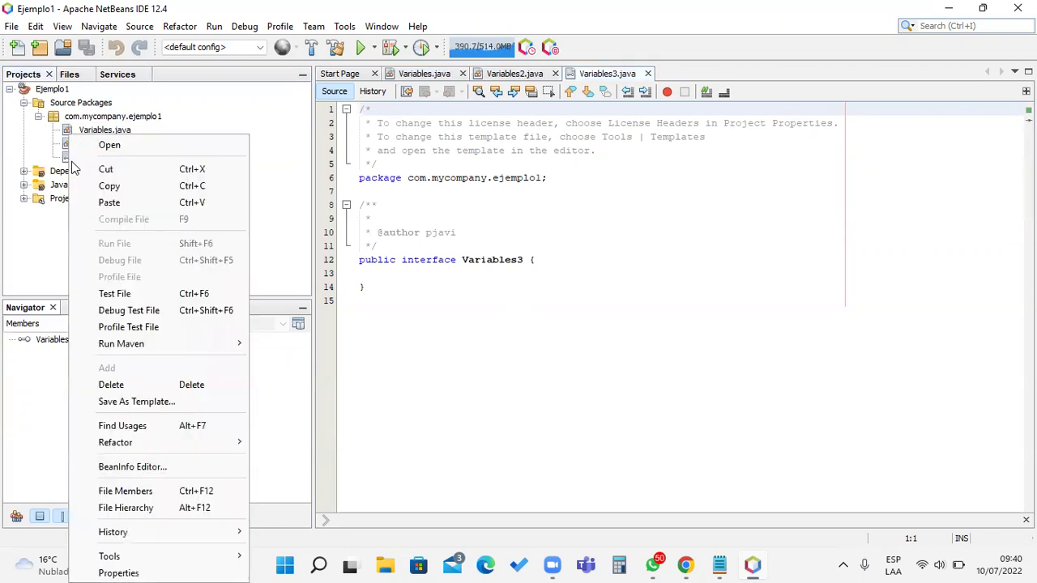
left_click(137, 386)
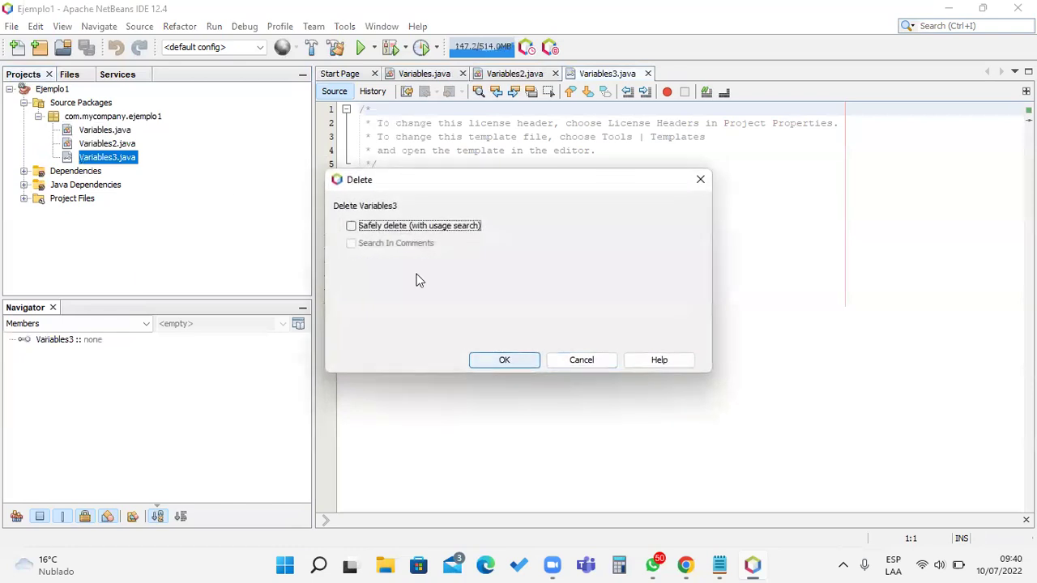
left_click(445, 227)
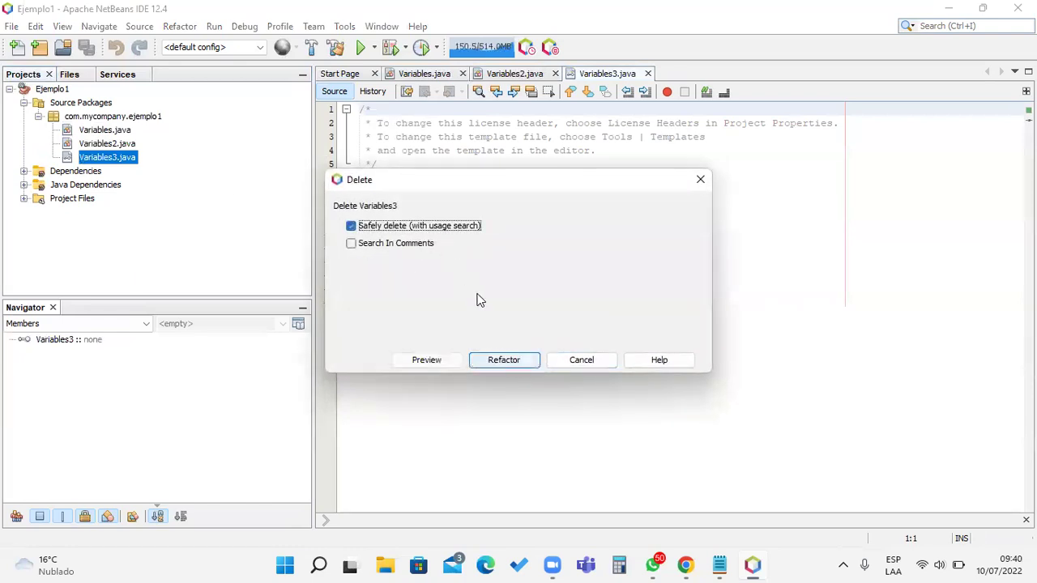
left_click(401, 228)
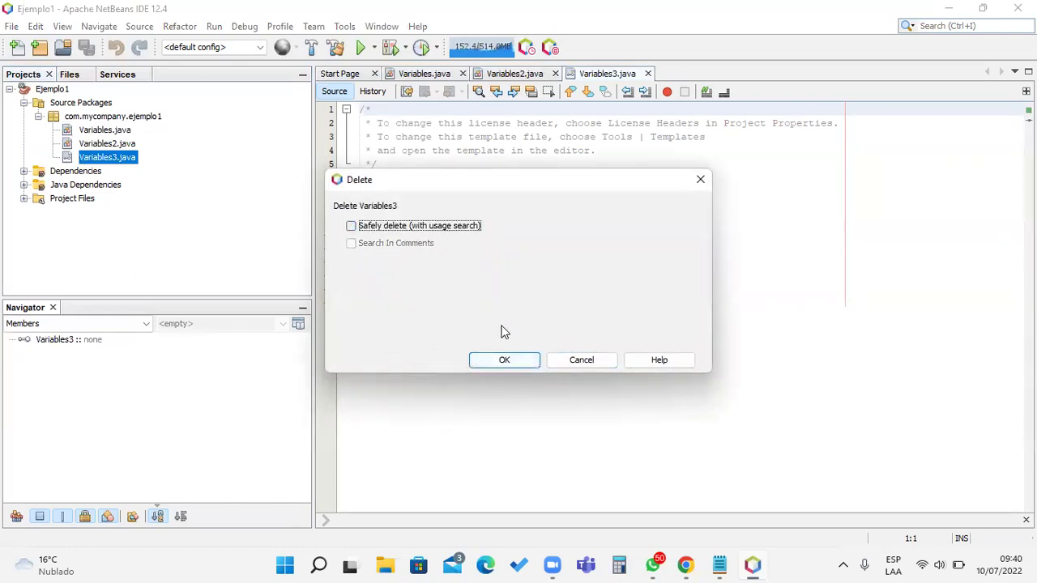
left_click(503, 360)
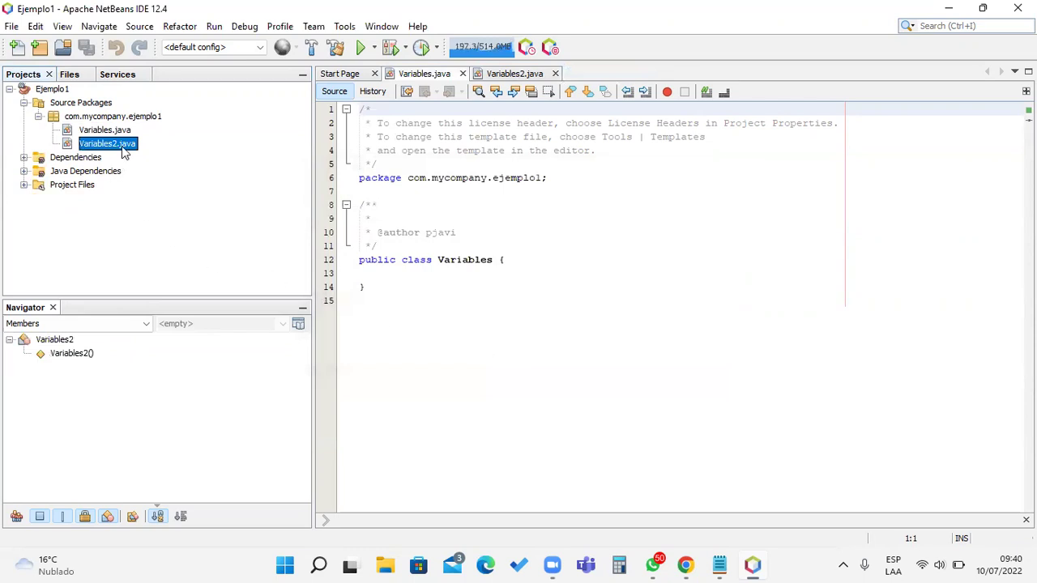
Step: Delete the Variables2 class from the com.mycompany.ejemplo1 package
right_click(124, 153)
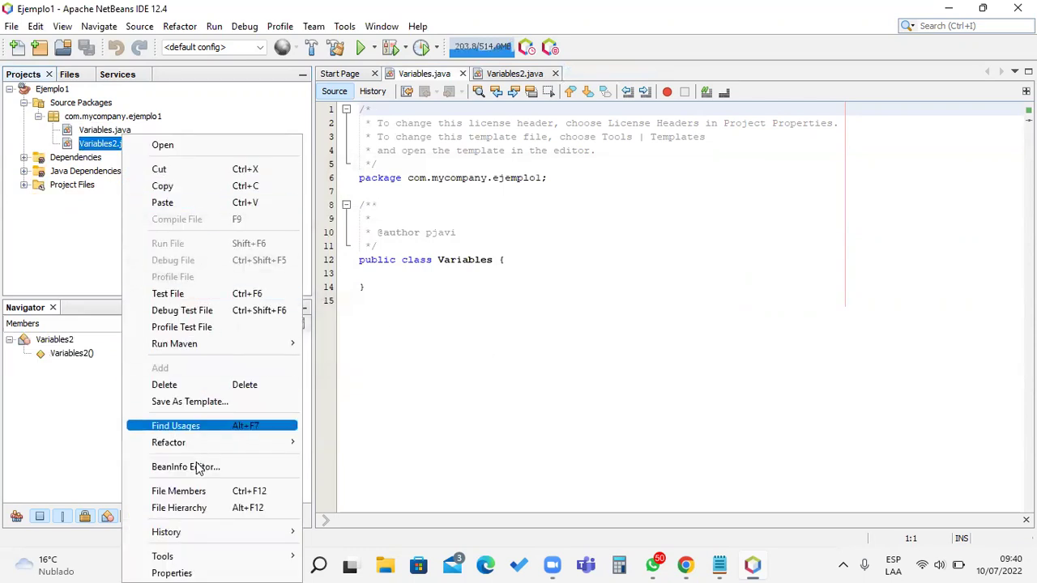
right_click(105, 146)
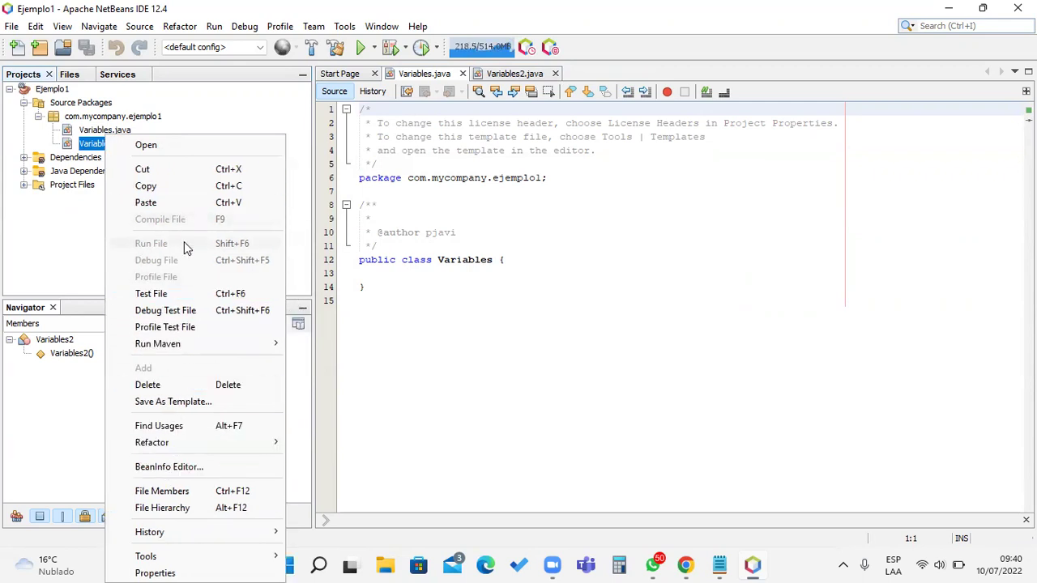
left_click(180, 385)
left_click(510, 365)
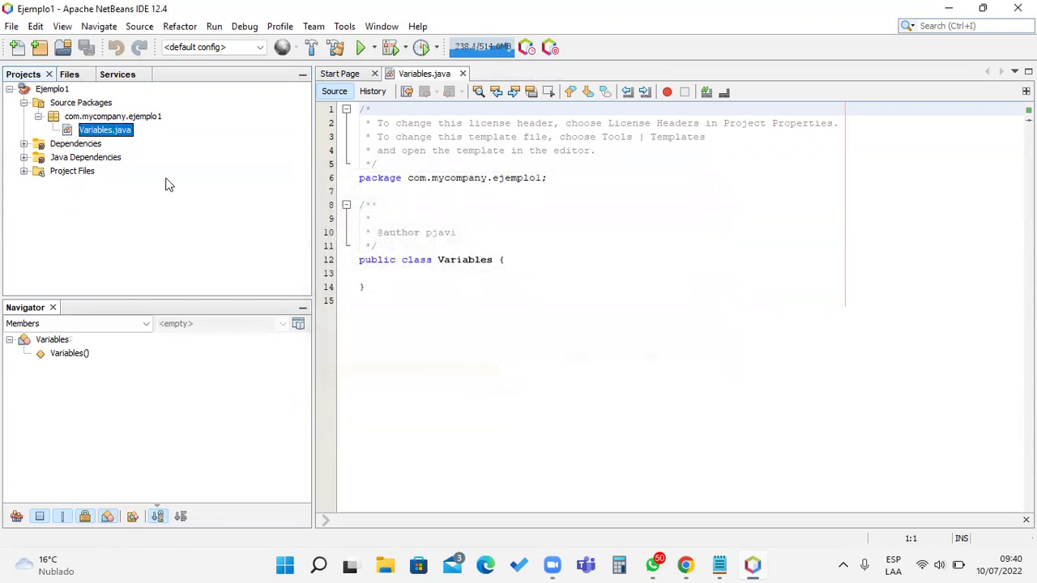
Step: Place the text cursor on the empty line inside the Variables class body
left_click(484, 312)
left_click(473, 290)
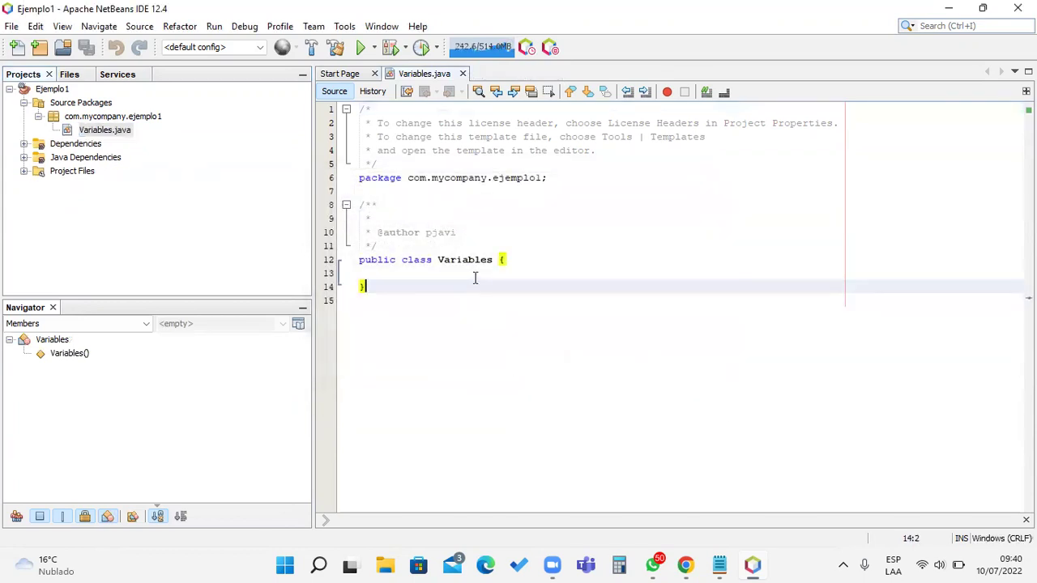
left_click(476, 275)
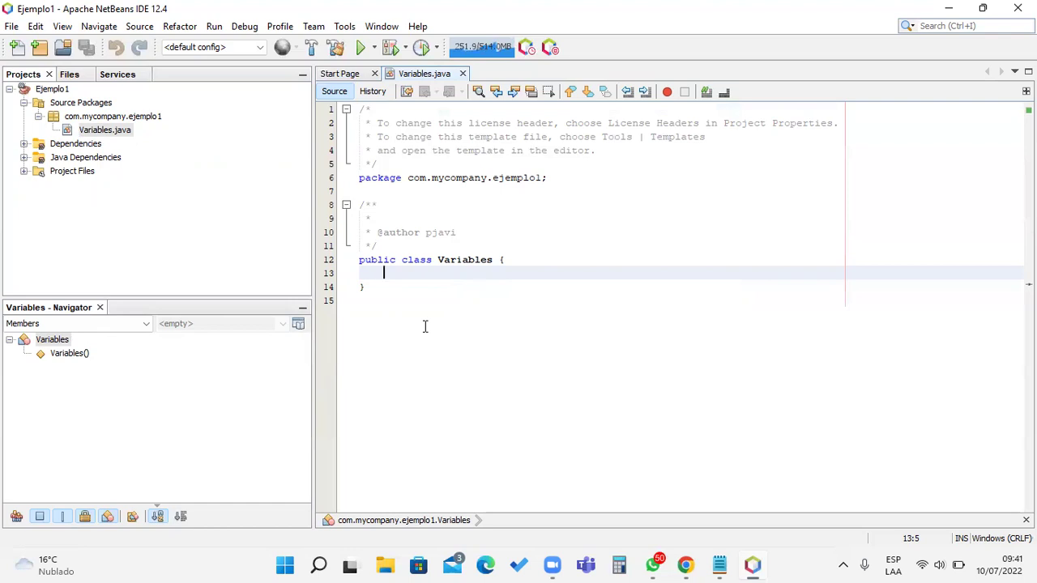
Step: Create a JFrame Form named Formulario1 from Source Packages, assigning it to the com.mycompany.ejemplo1 package
right_click(104, 103)
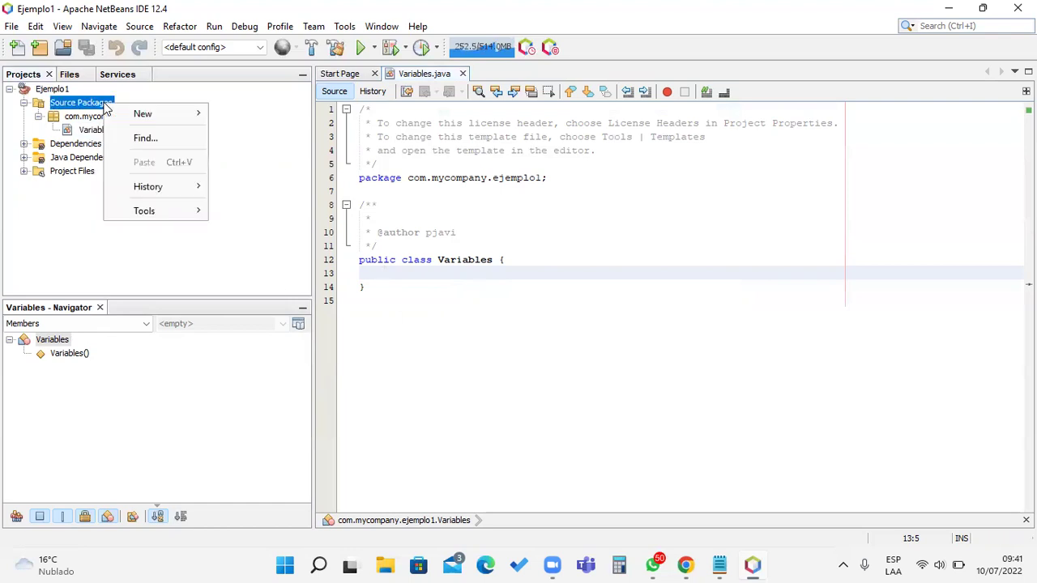
mouse_move(139, 113)
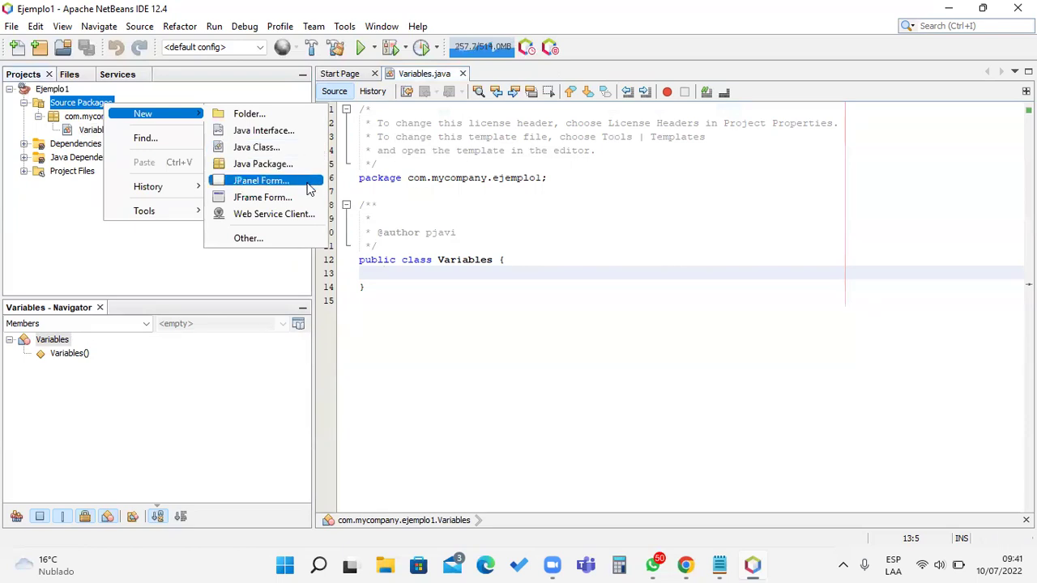
left_click(304, 201)
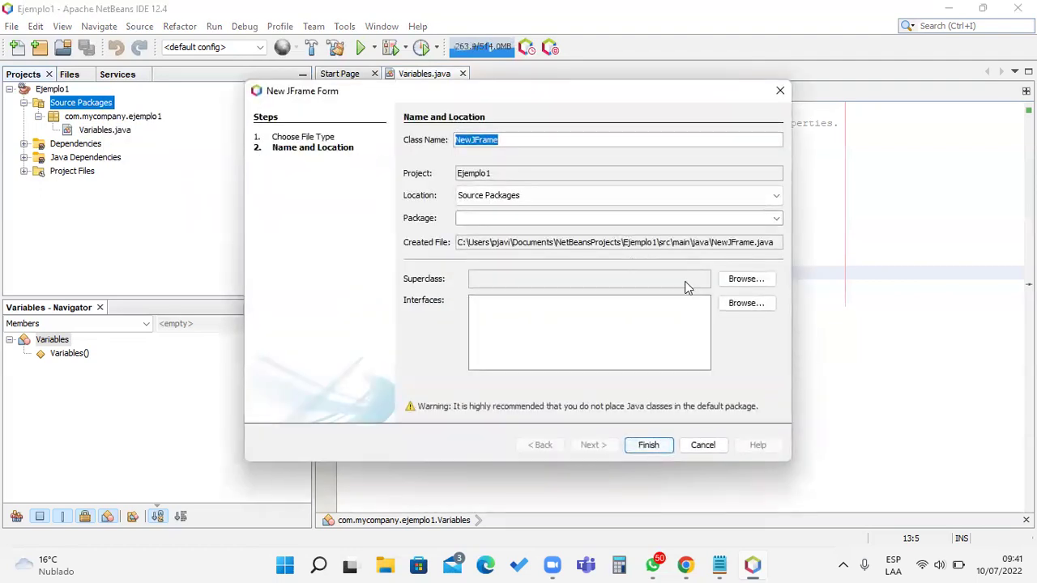
type("Pa")
key("BackSpace")
key("BackSpace")
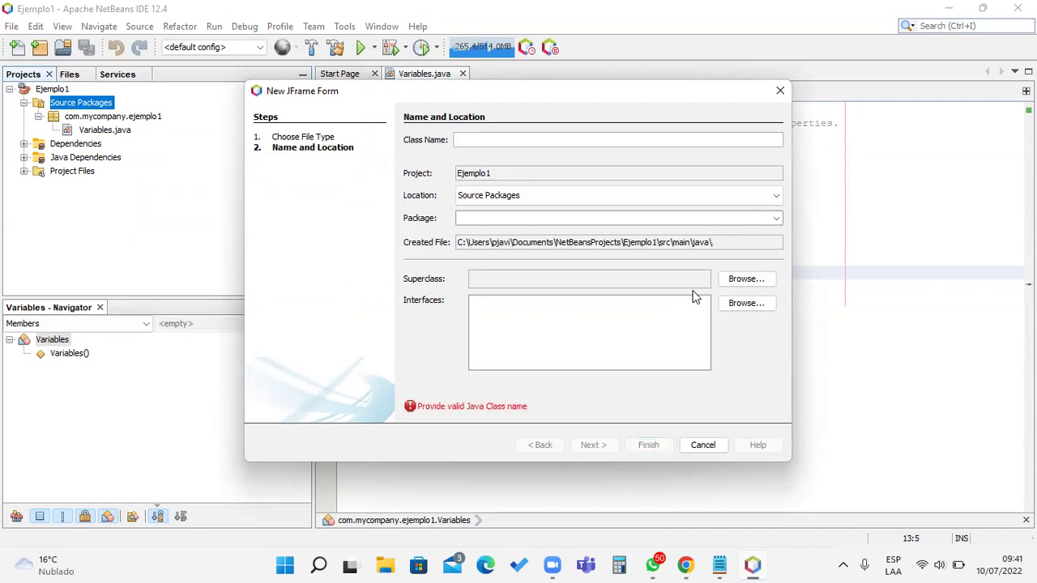
type("Formulario")
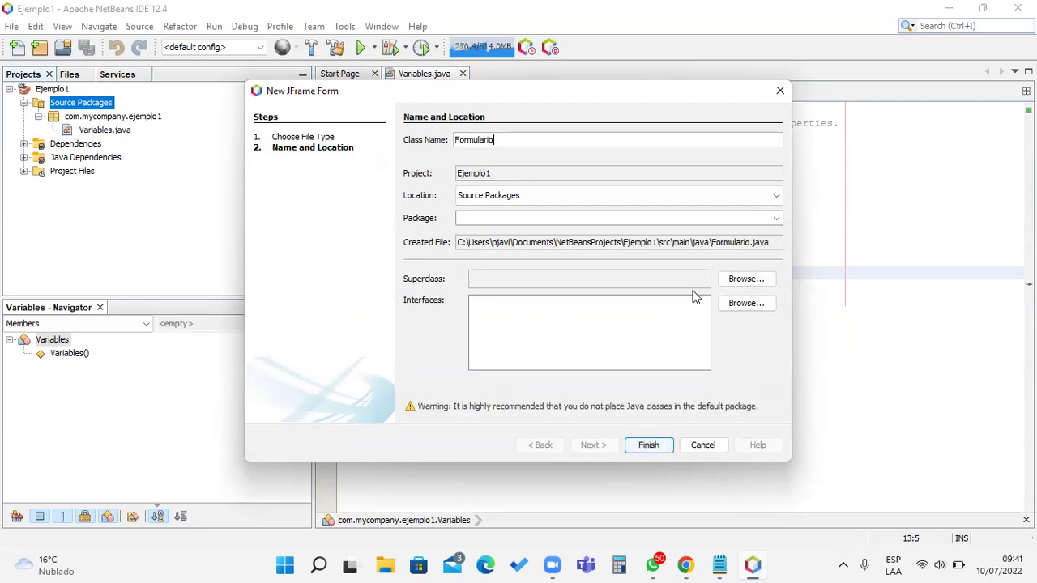
type("1")
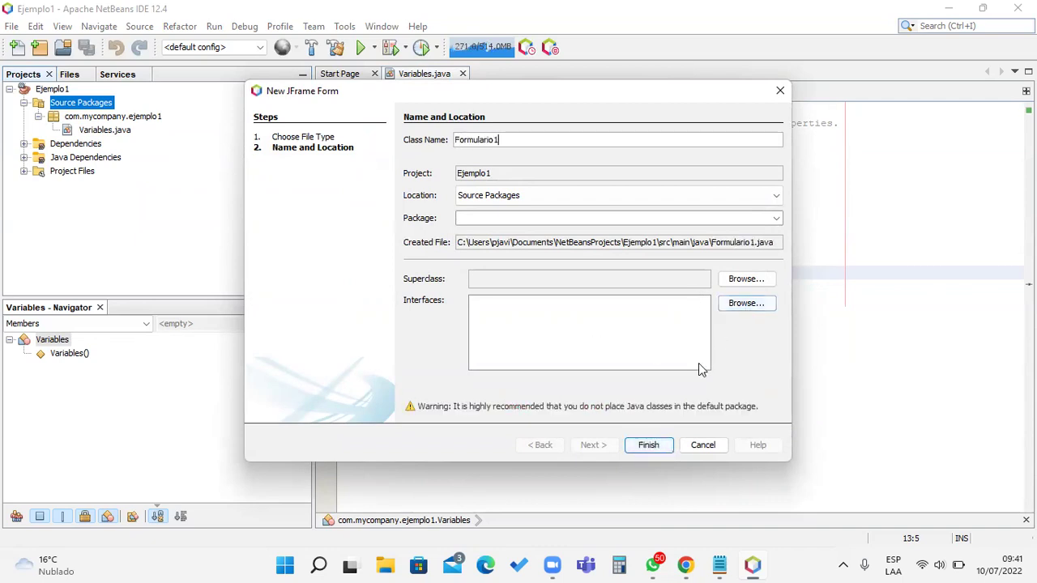
left_click(692, 216)
left_click(776, 218)
left_click(724, 231)
left_click(652, 445)
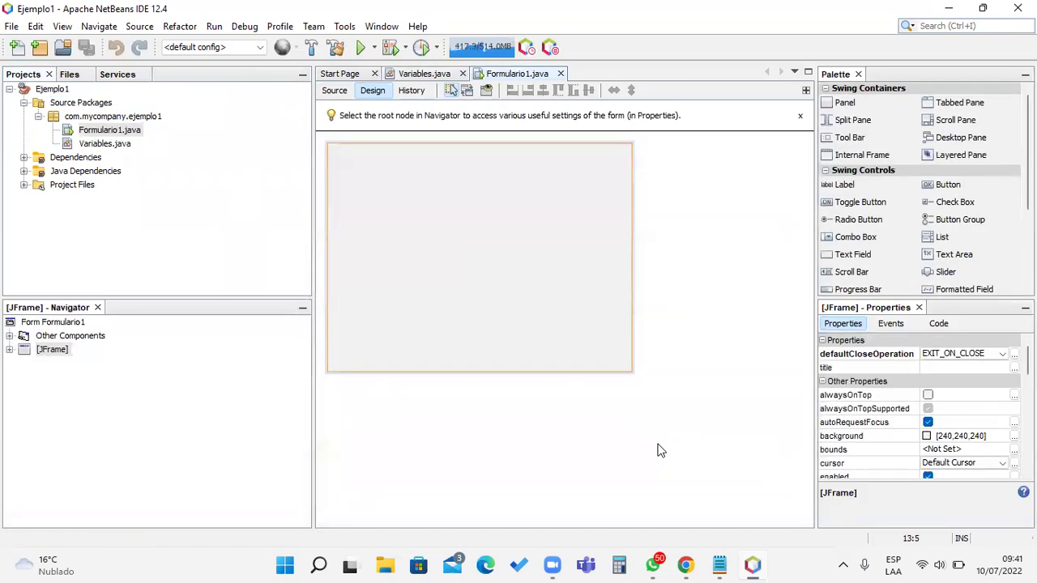
Step: Close the Formulario1.java and Variables.java editors, leaving only the Start Page open
left_click(560, 74)
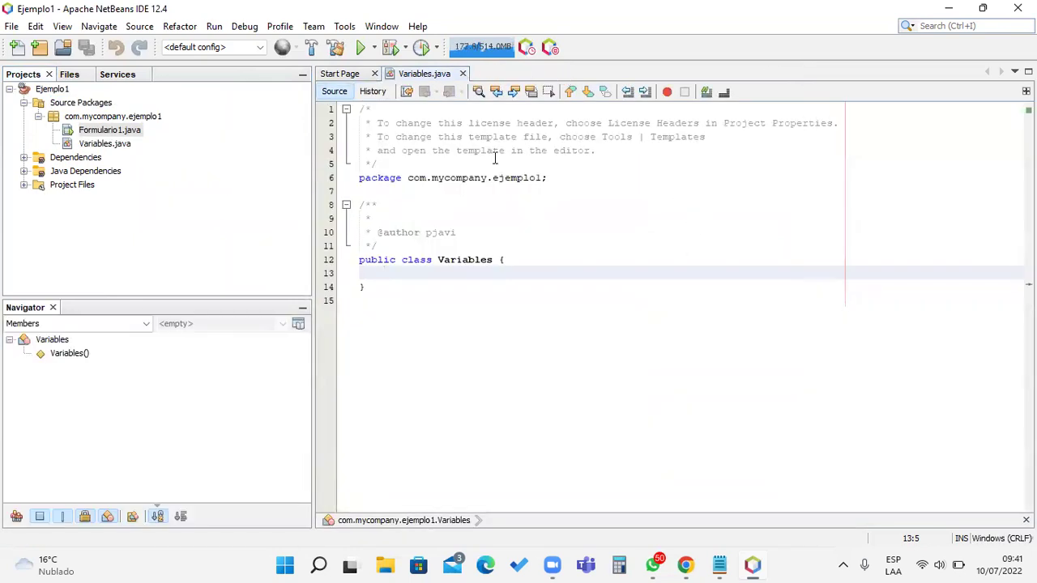
left_click(493, 300)
left_click(486, 273)
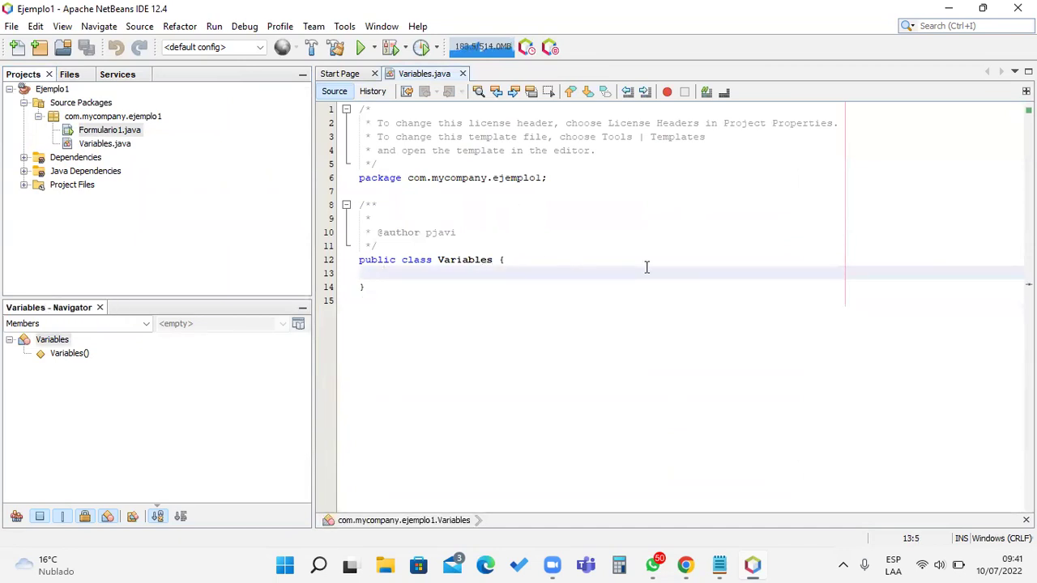
left_click(462, 74)
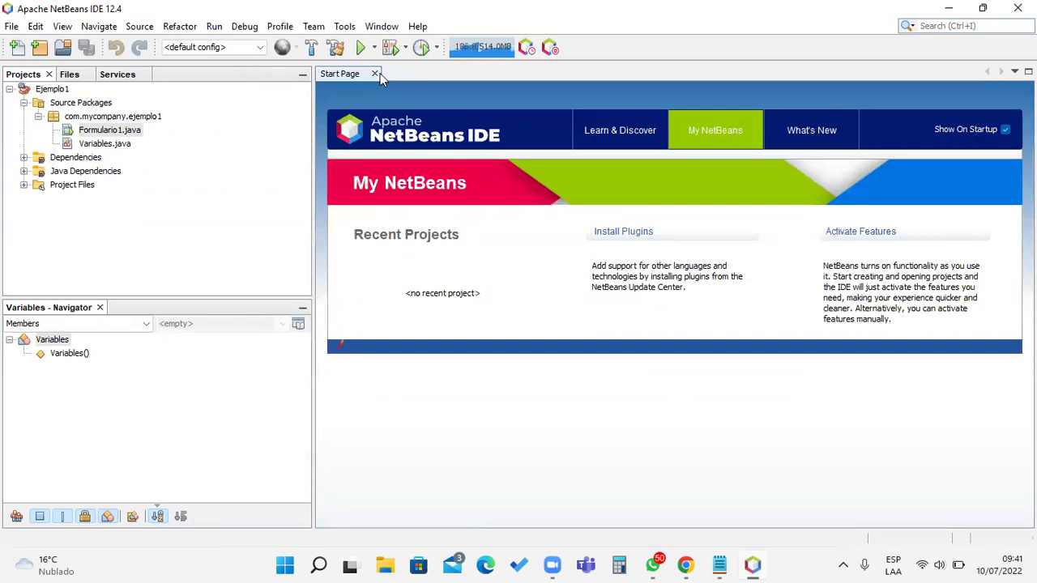
Step: Delete the Ejemplo1 project from the project tree and confirm the deletion
left_click(96, 128)
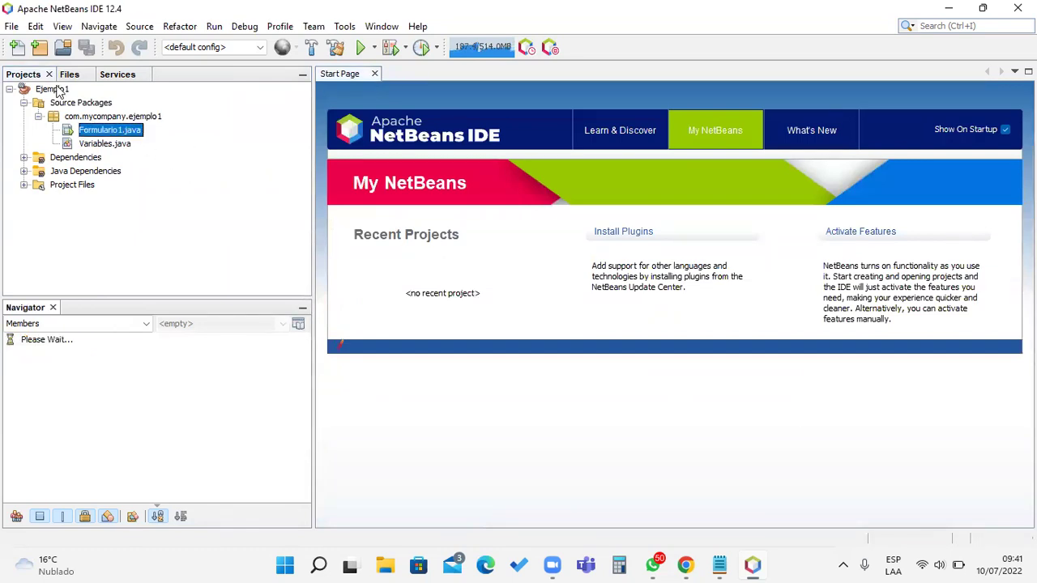
right_click(57, 90)
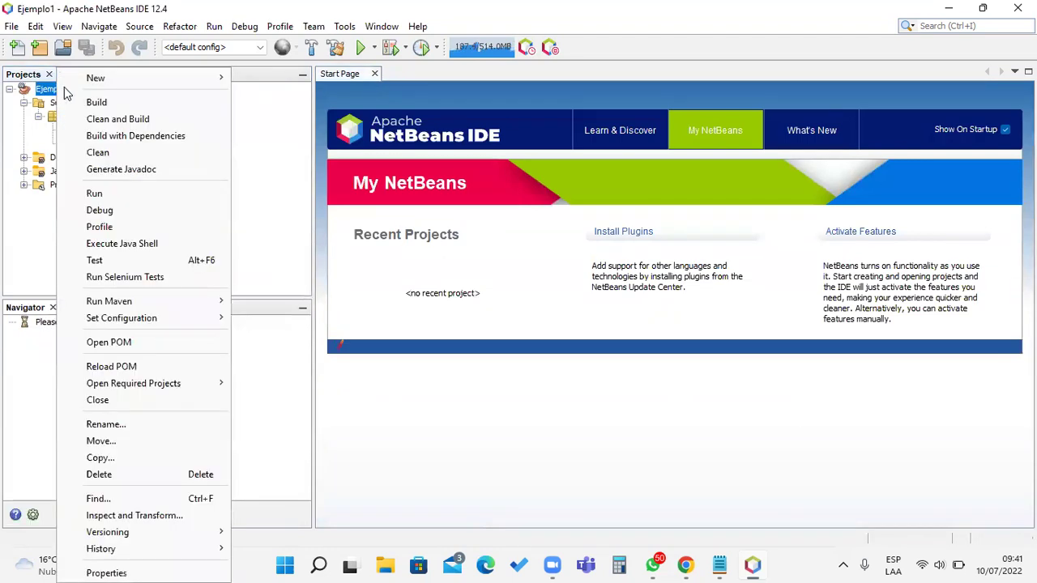
left_click(128, 476)
left_click(652, 328)
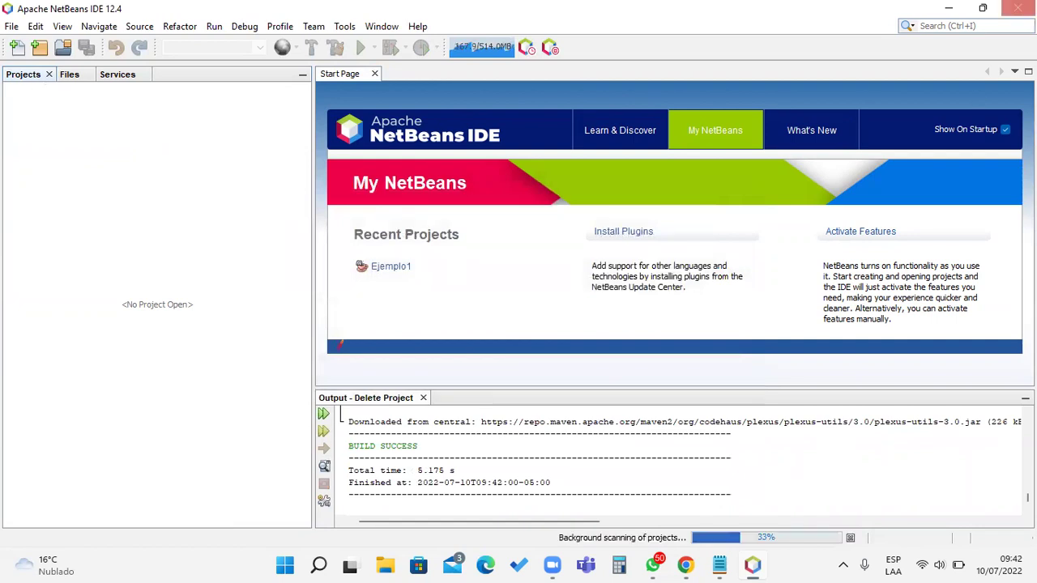
Step: Close the IDE and relaunch Apache NetBeans from the desktop
left_click(1017, 7)
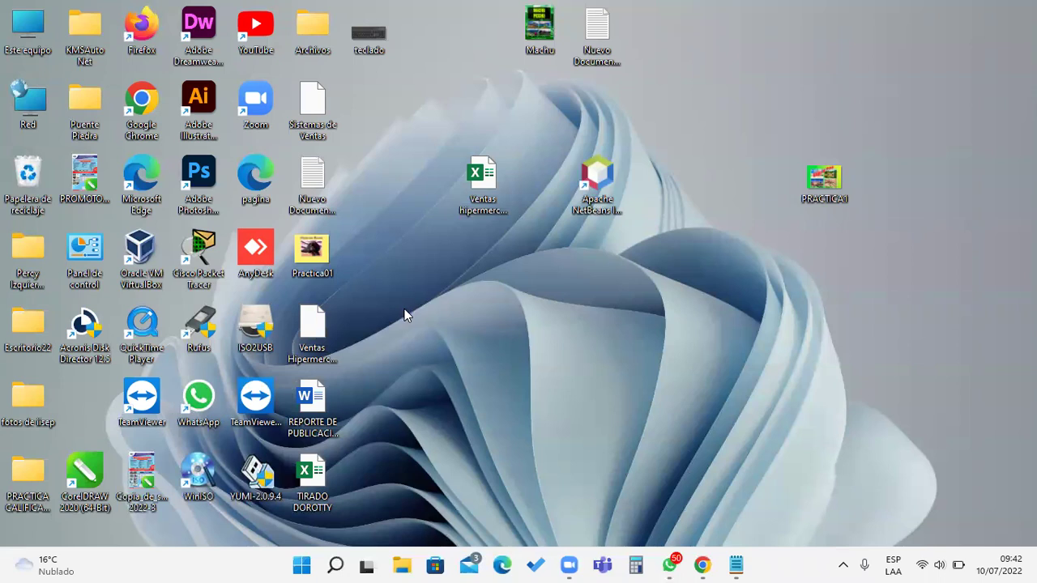
left_click(601, 185)
double_click(601, 184)
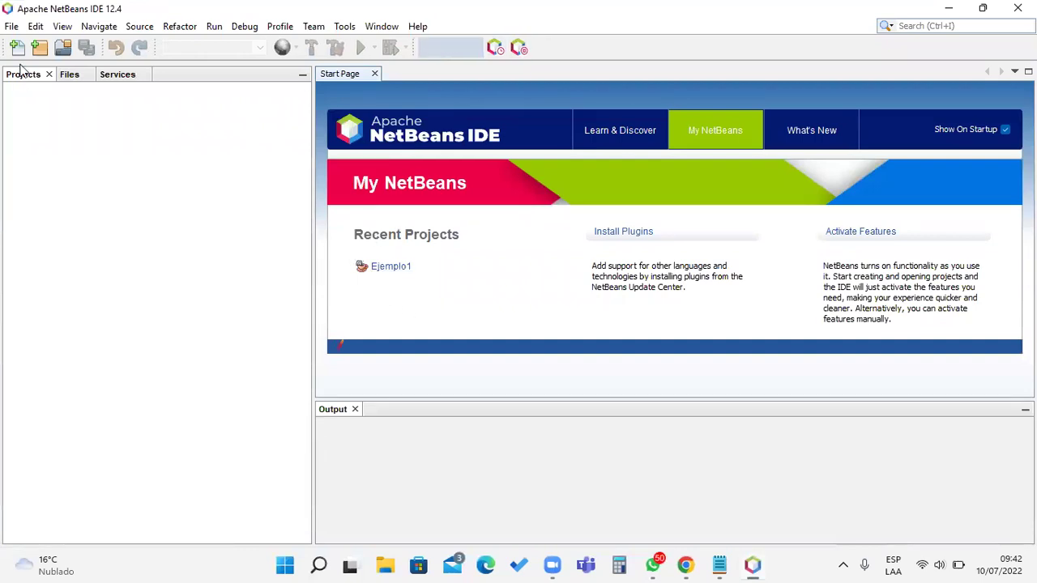
left_click(14, 25)
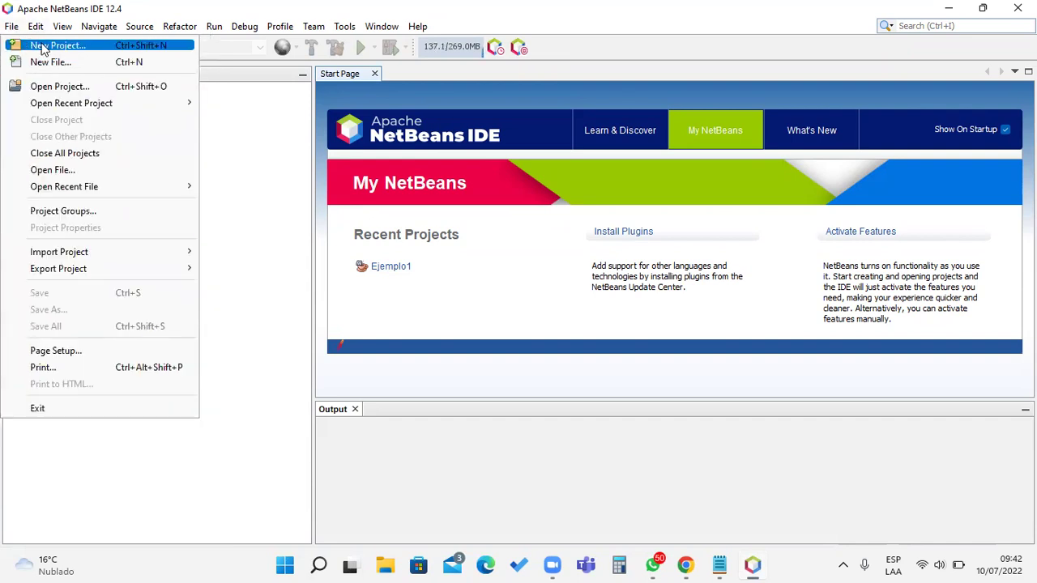
left_click(49, 46)
left_click(620, 178)
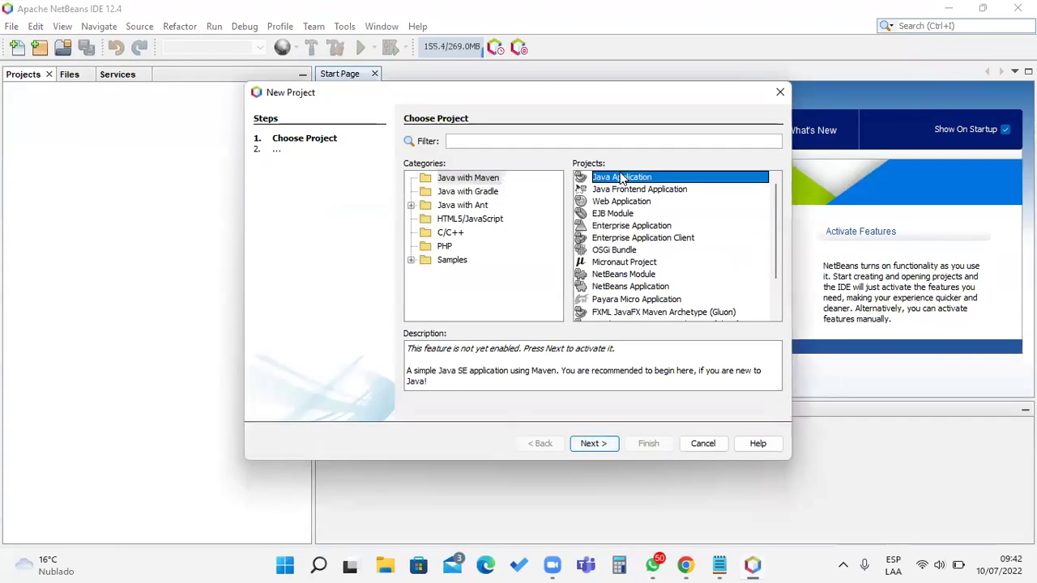
left_click(593, 444)
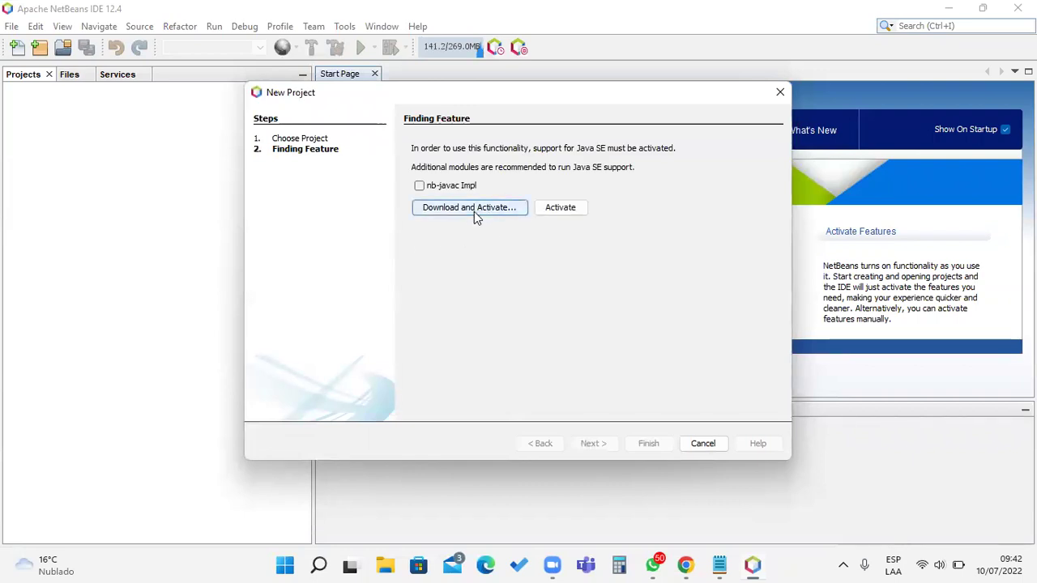
left_click(474, 208)
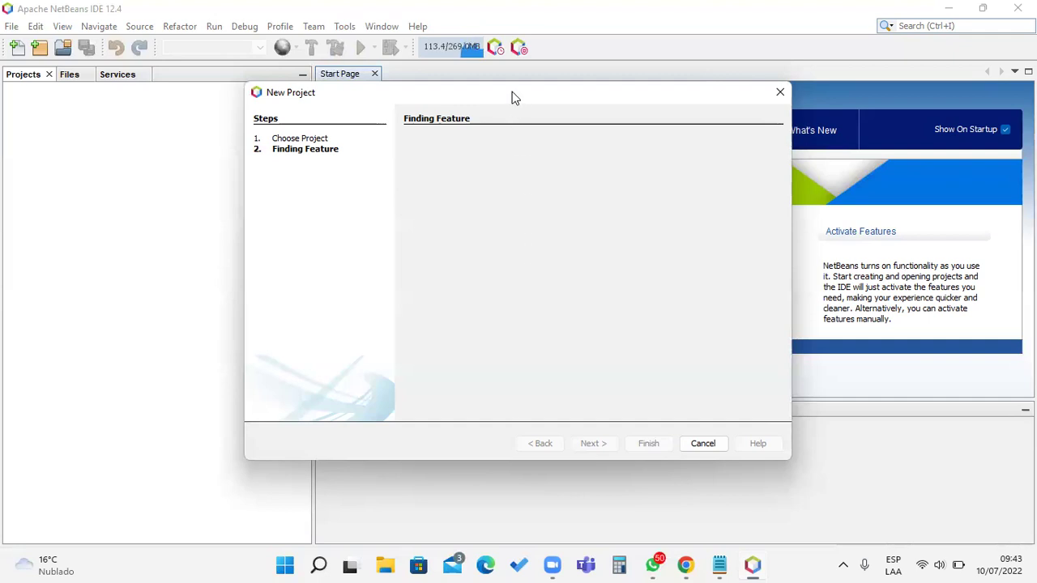
left_click_drag(456, 93, 391, 86)
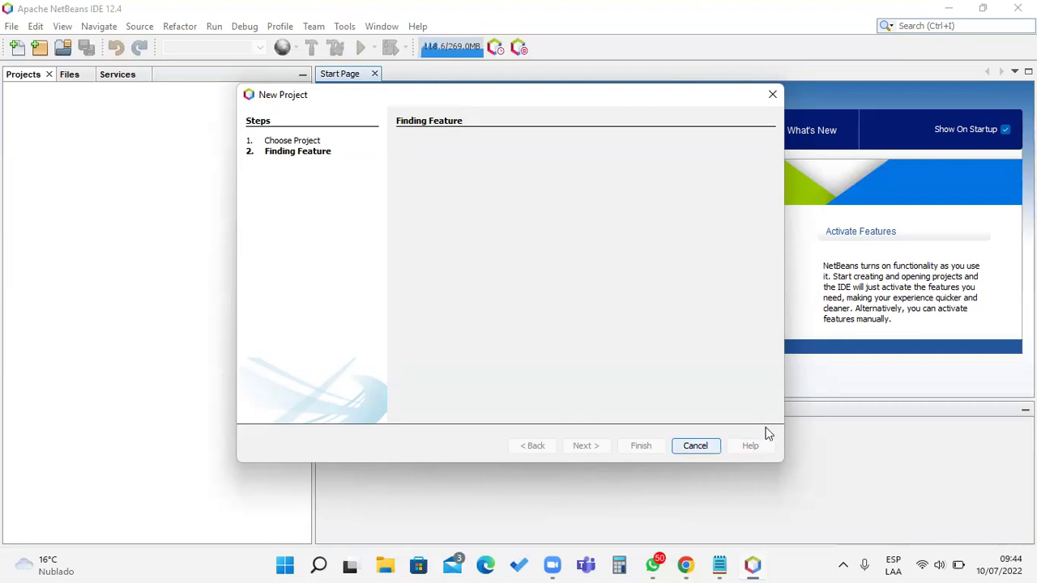
left_click(705, 447)
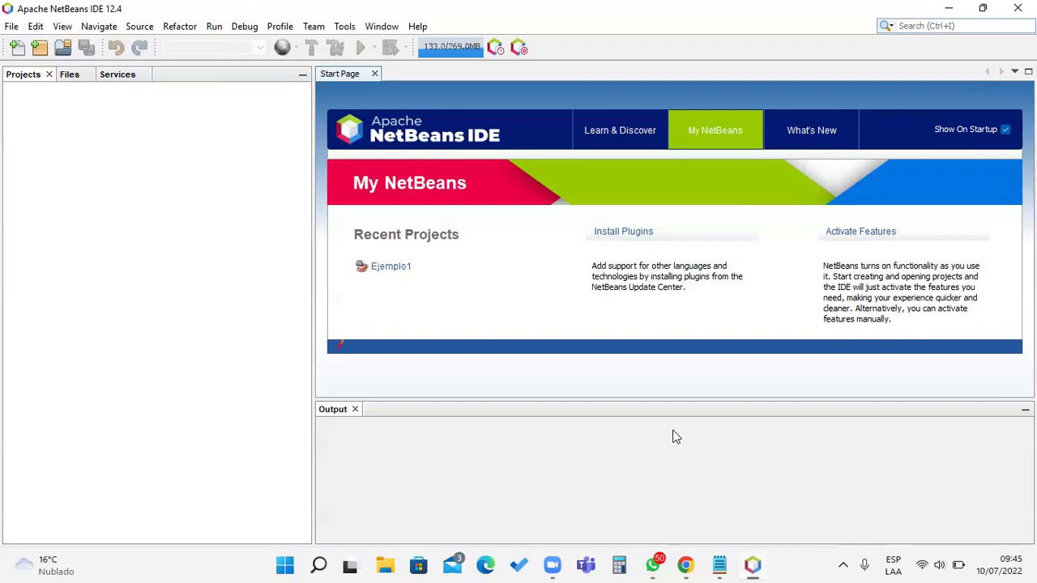
Step: Start a new Java with Maven Java Application project and download and activate Java SE support including nb-javac Impl
left_click(12, 26)
left_click(33, 45)
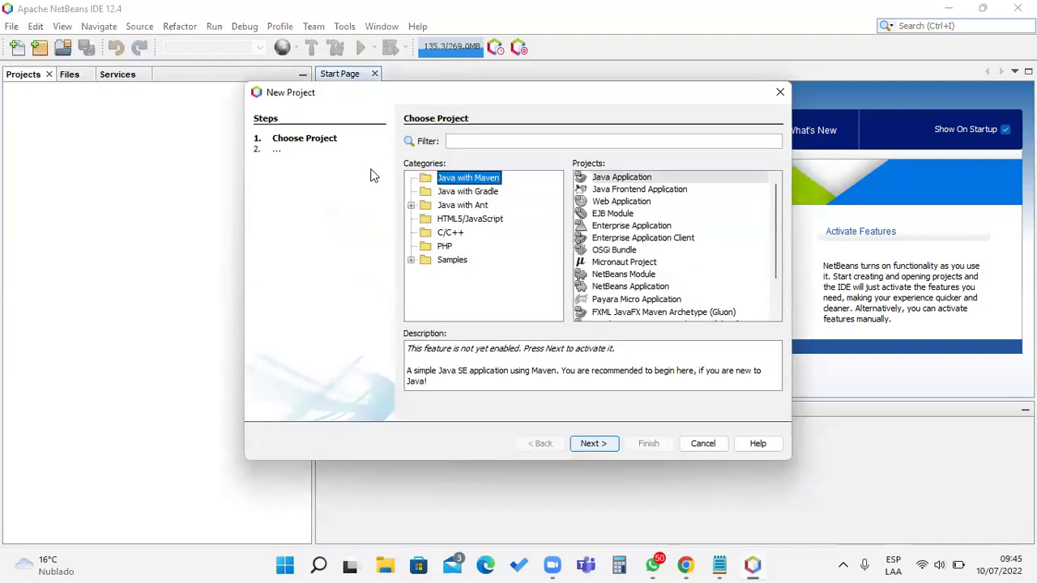
left_click(621, 178)
left_click(599, 446)
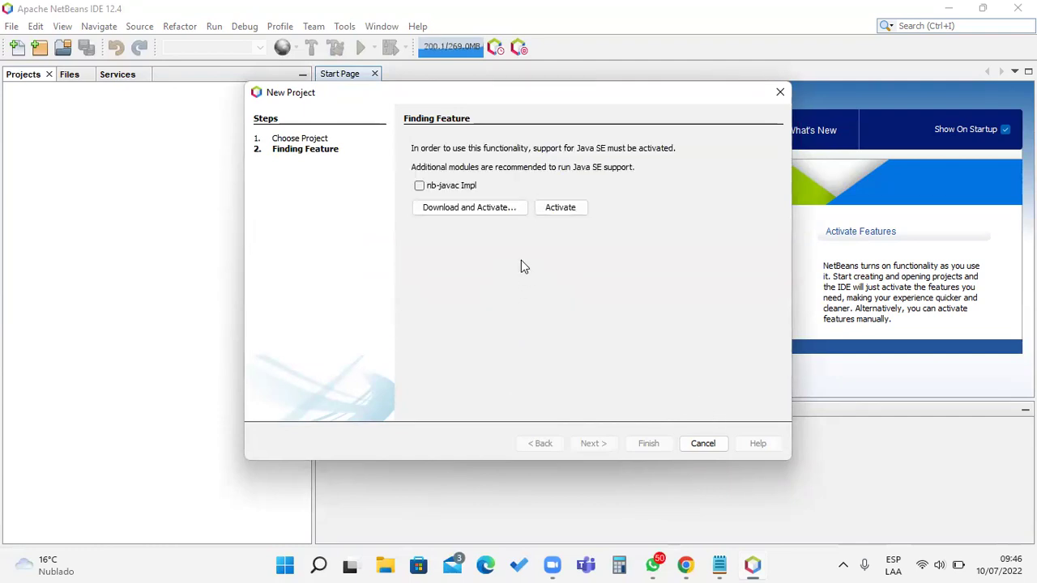
left_click(447, 186)
left_click(478, 212)
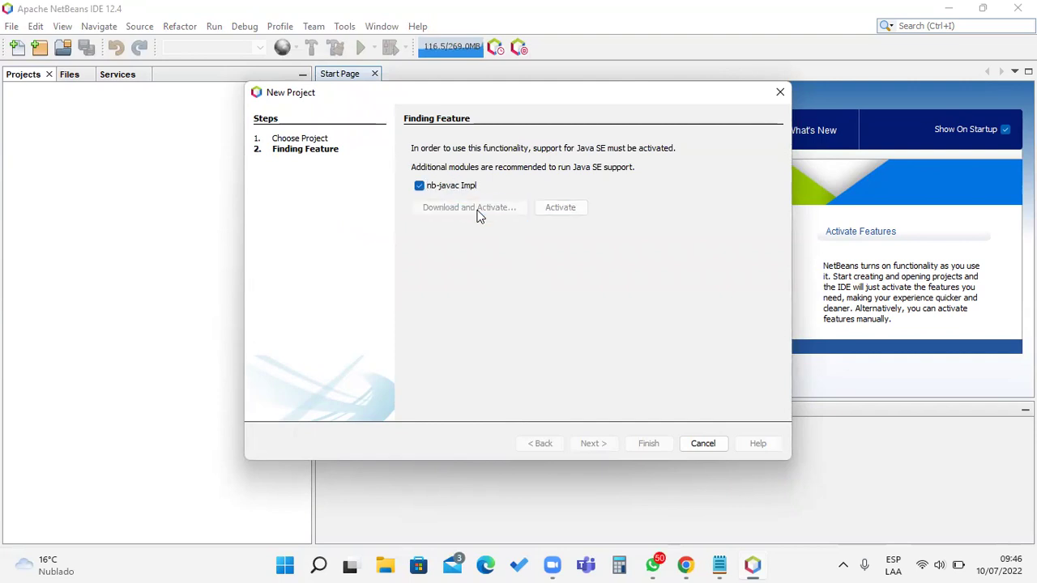